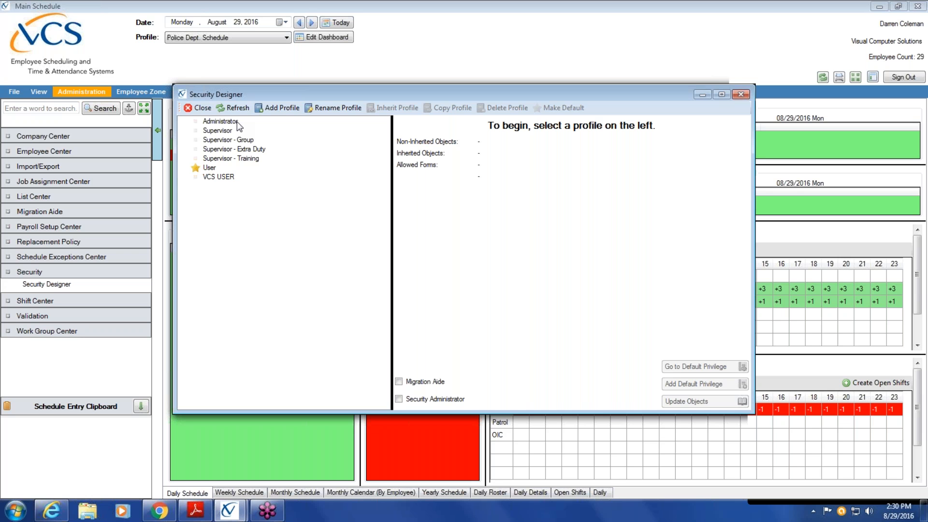
Tick Migration Aide on the Administrator security profile, alongside Security Administrator.
left_click(237, 122)
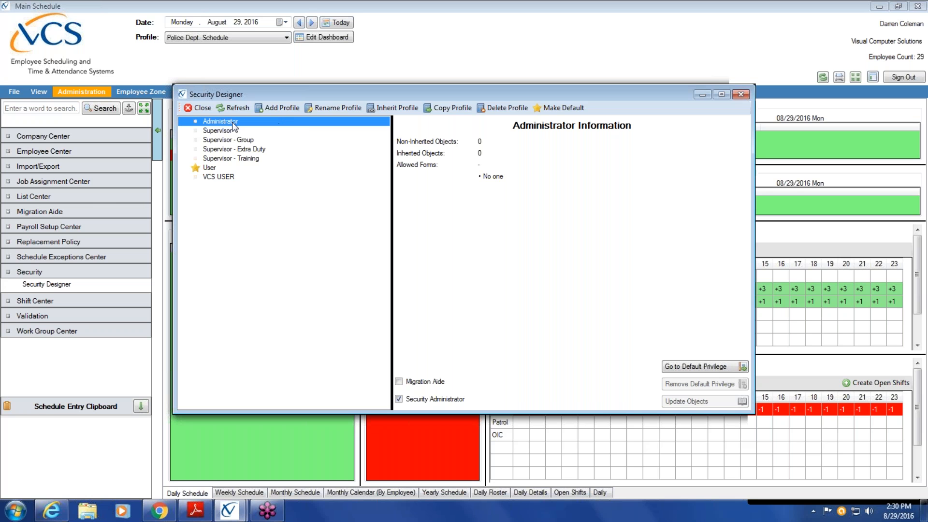
left_click(399, 382)
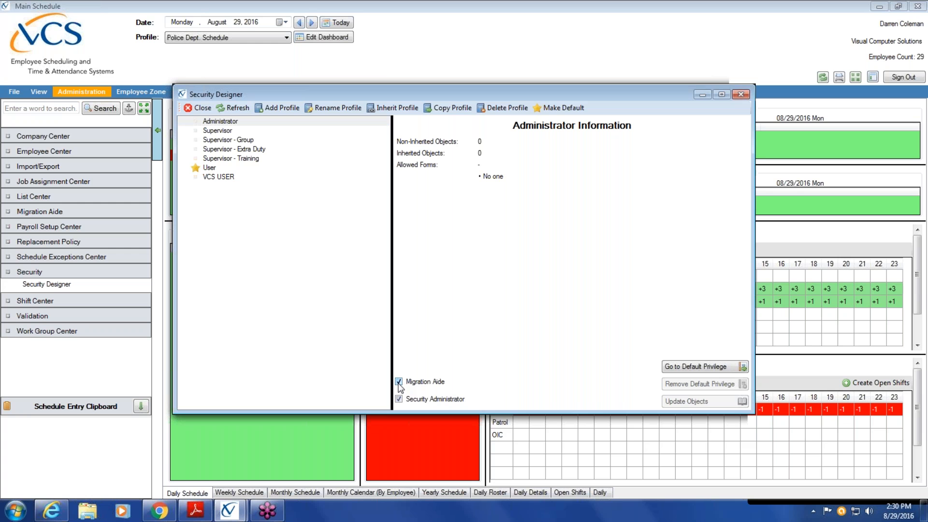
Close Security Designer, sign out, and sign back in with the security administrator's user name and password.
left_click(200, 108)
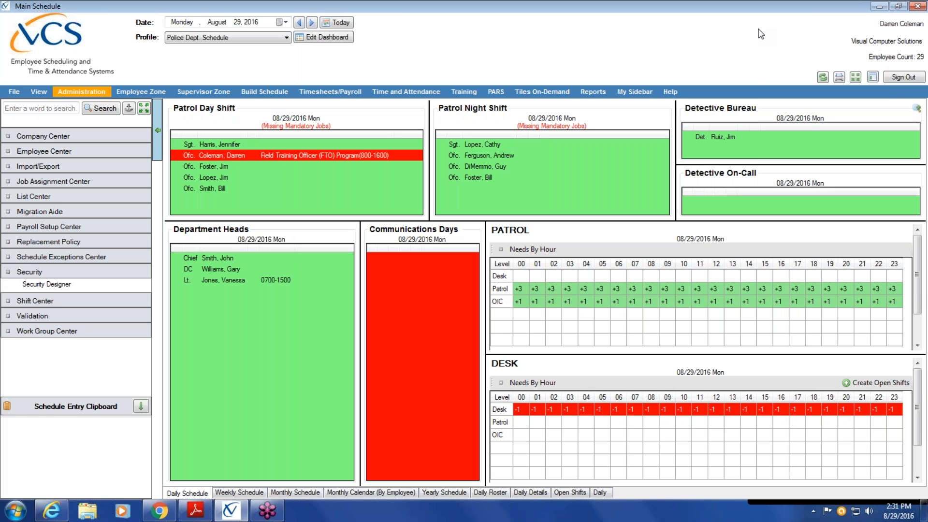
left_click(898, 77)
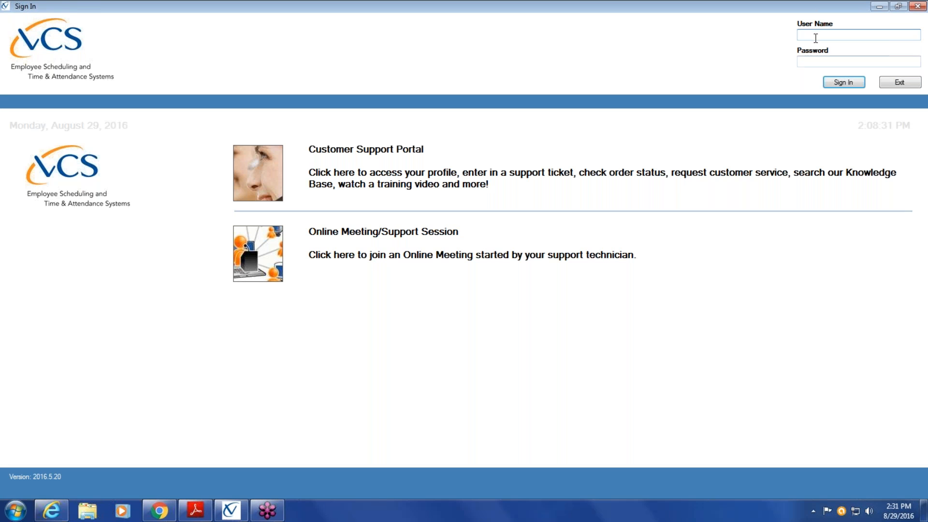
type("secadm")
key("Tab")
type("secadm")
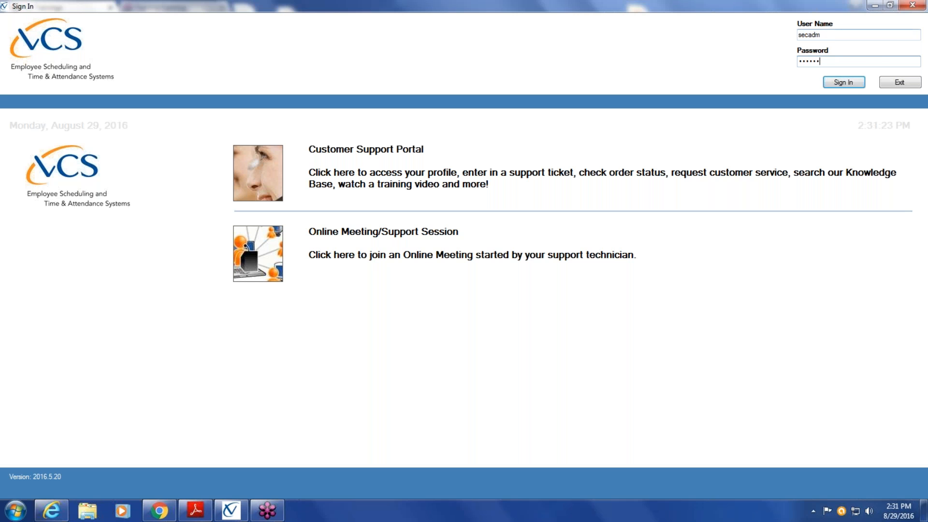
left_click(849, 83)
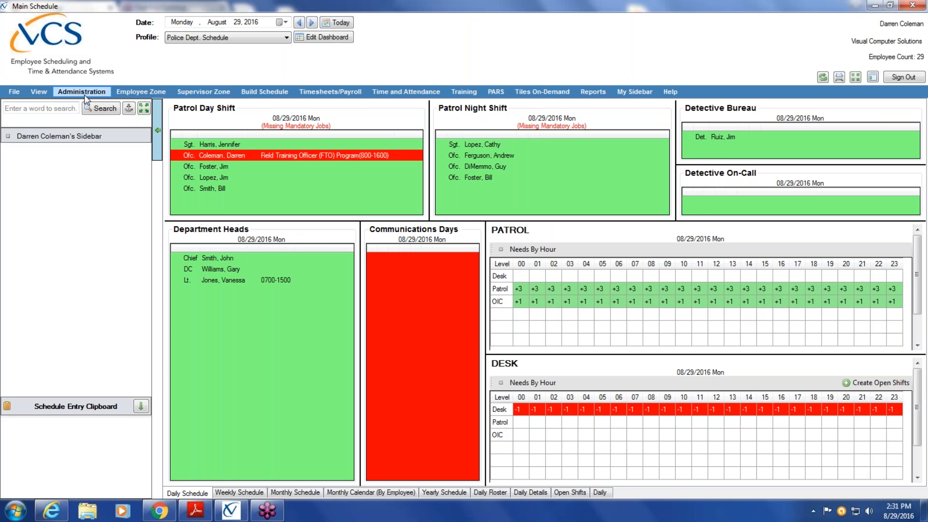
Under Administration, expand Migration Aide and launch the Legacy Security Converter utility.
left_click(84, 95)
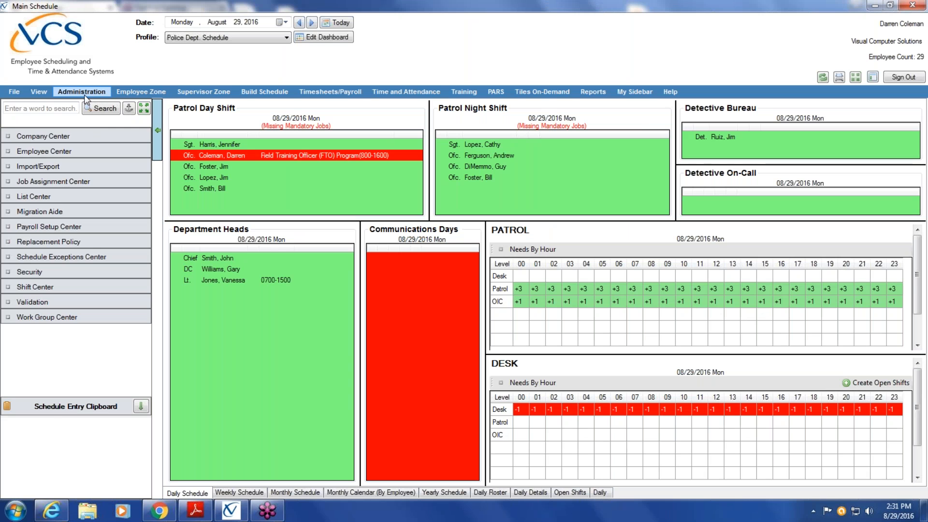
left_click(59, 214)
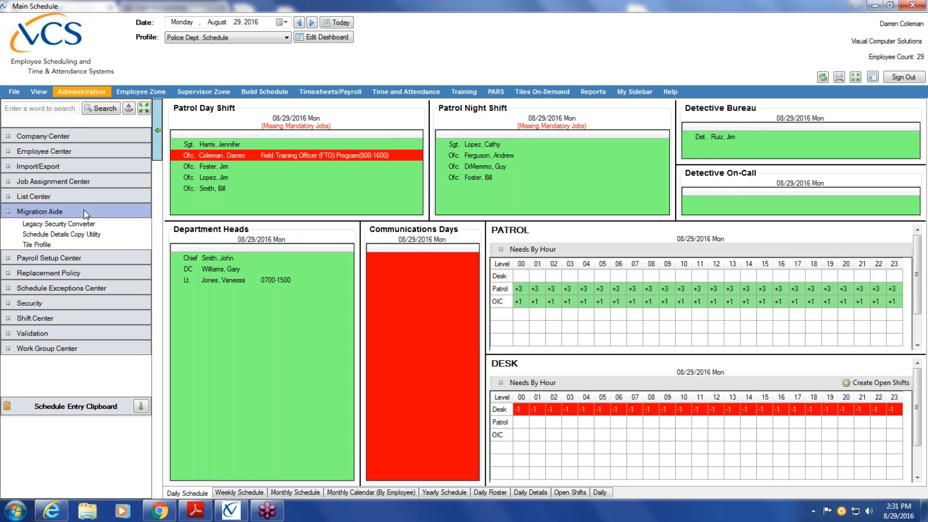
left_click(81, 223)
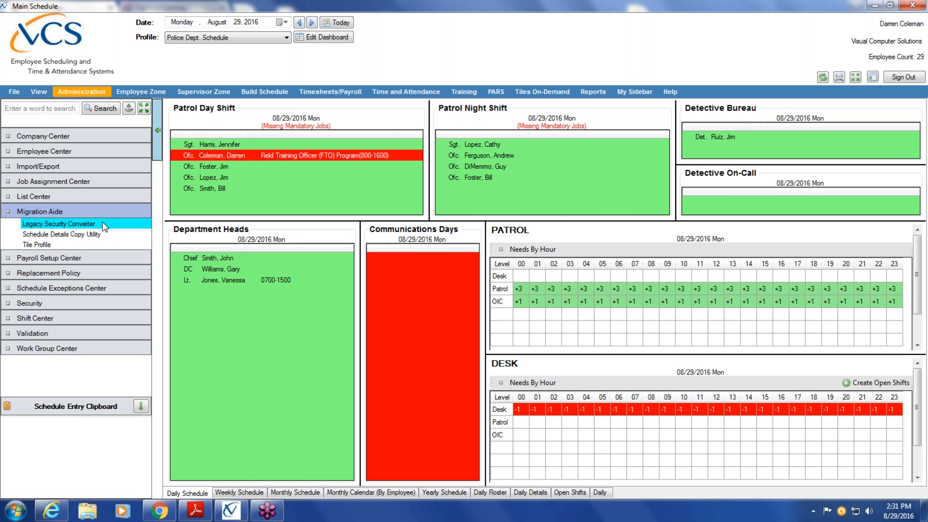
double_click(92, 224)
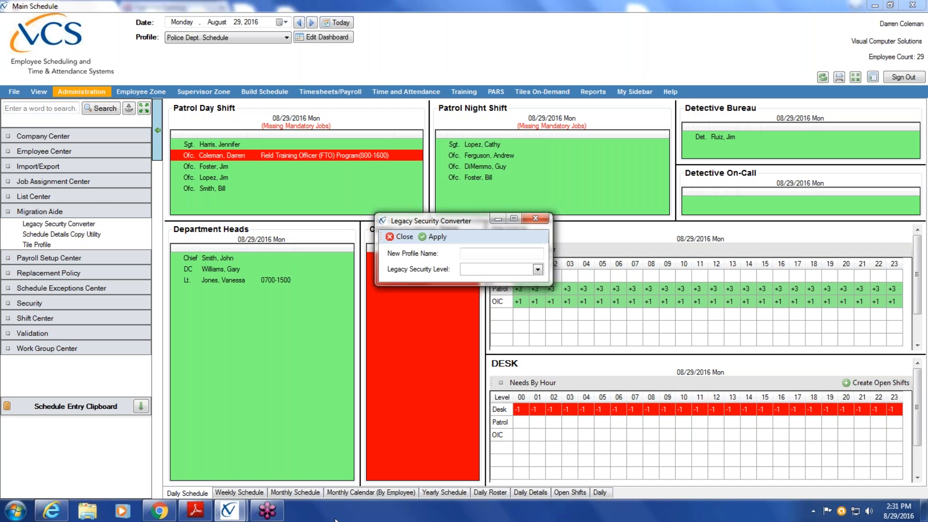
Convert legacy level SECADM into a new profile named SECADM and confirm the success message.
left_click(541, 270)
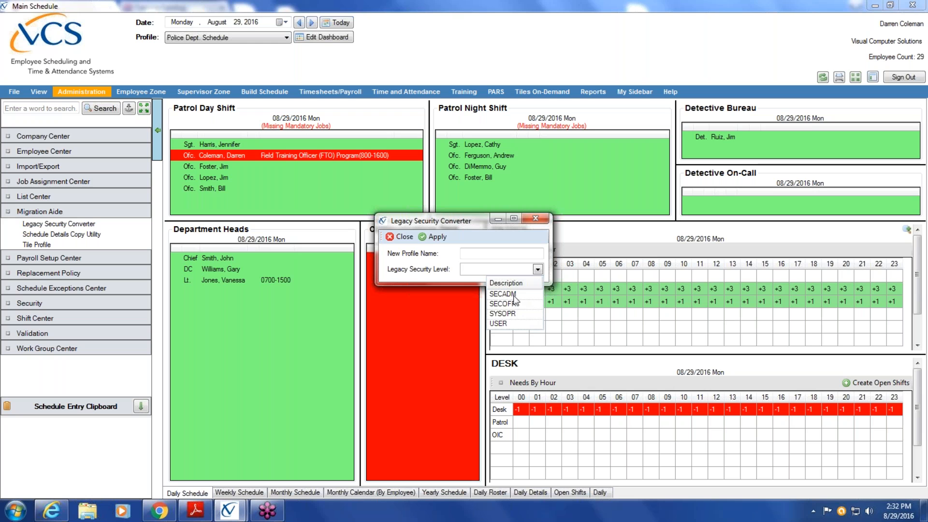
left_click(514, 294)
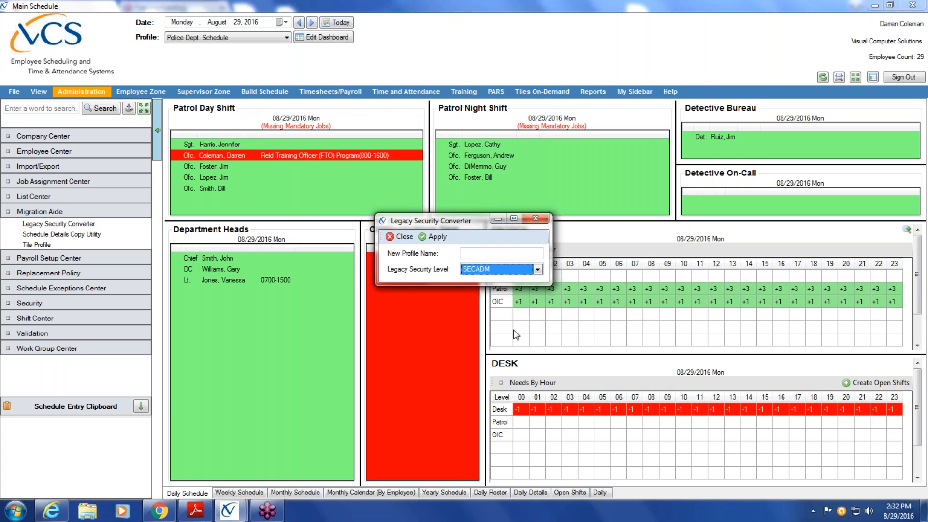
left_click(500, 255)
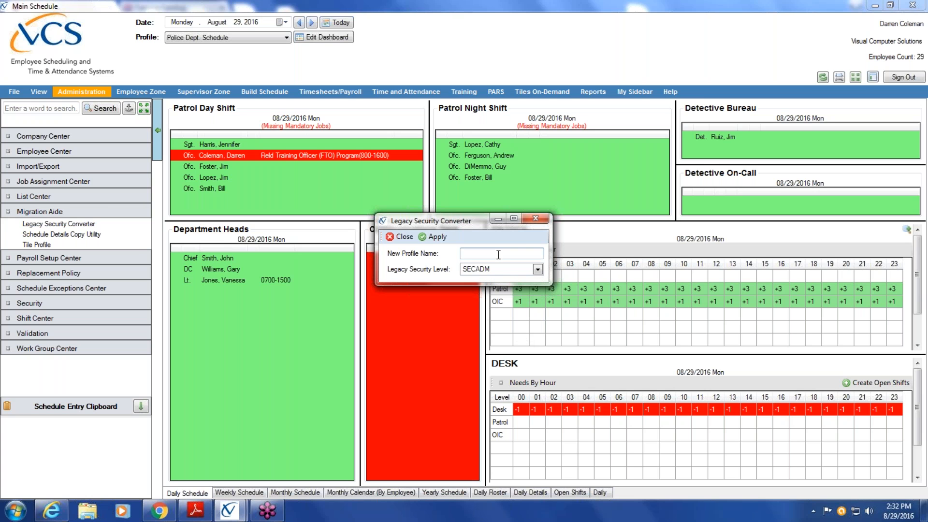
type("SECADM")
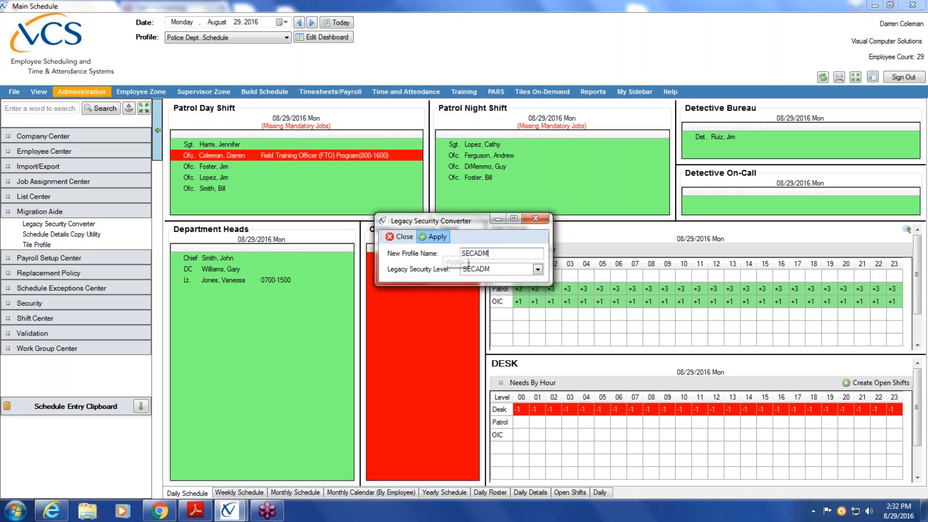
left_click(438, 236)
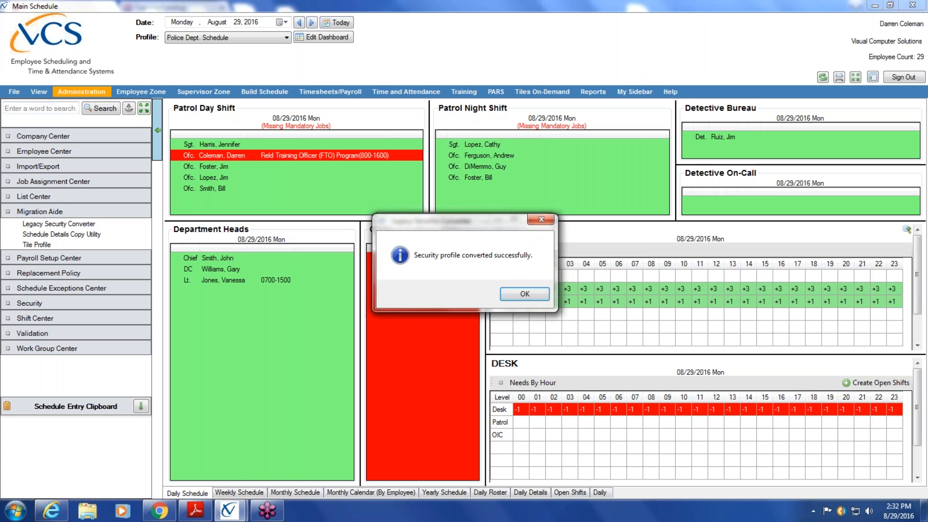
left_click(537, 297)
Convert legacy level SECOFR into a new profile named SECOFR and dismiss the confirmation.
left_click(537, 269)
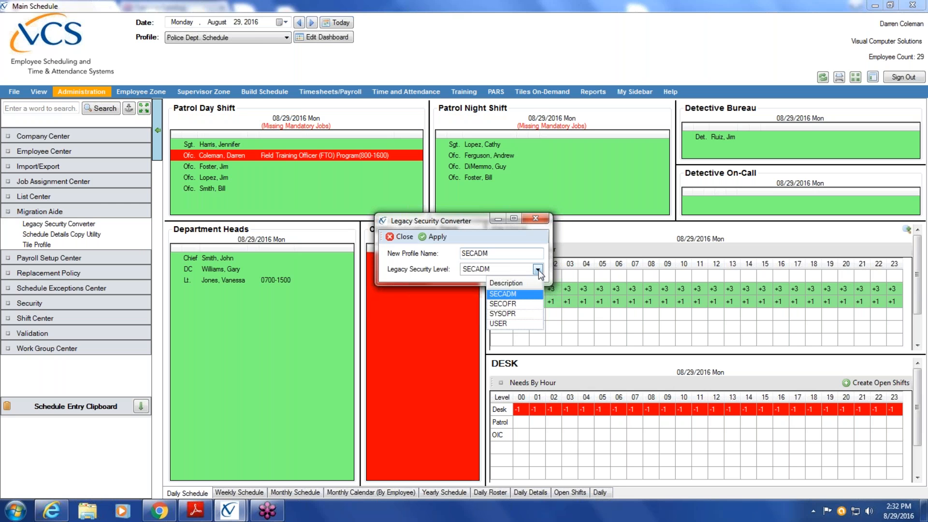
left_click(526, 304)
left_click(499, 254)
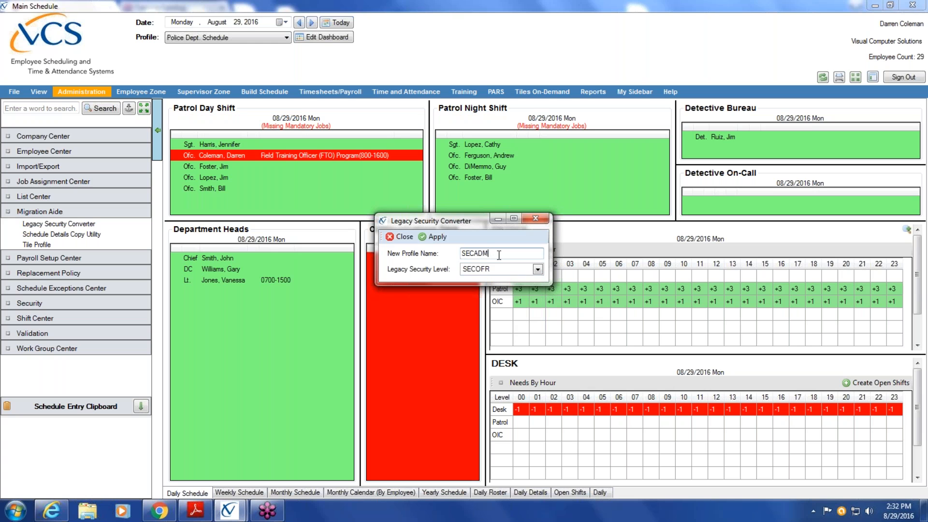
key("BackSpace")
key("BackSpace")
key("BackSpace")
key("BackSpace")
key("BackSpace")
key("BackSpace")
type("SECOFR")
left_click(436, 237)
left_click(436, 238)
left_click(520, 293)
Close the converter, open User Profiles from Employee Center, and select the SECADM account.
left_click(404, 237)
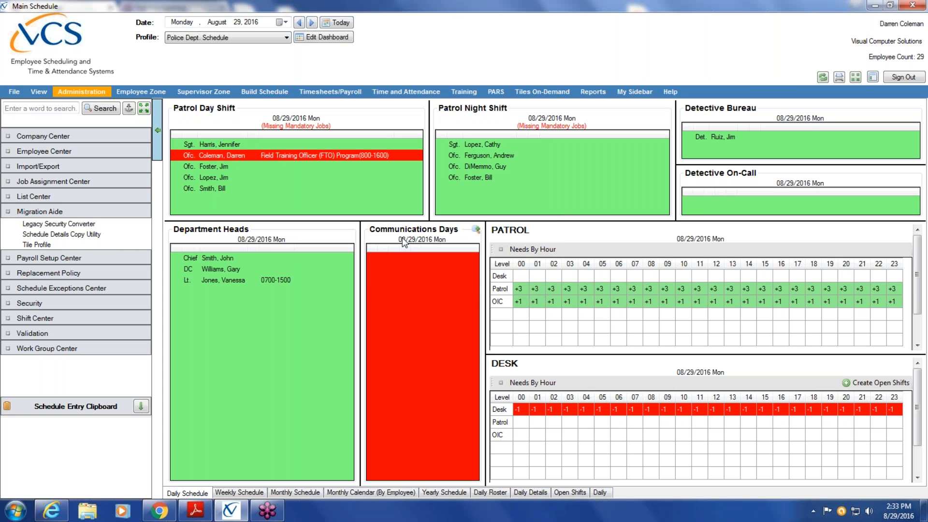
left_click(99, 157)
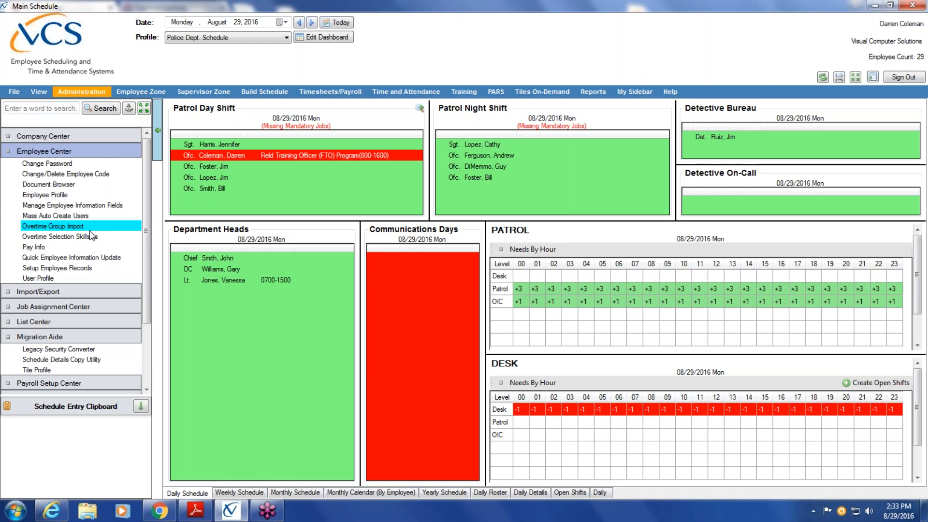
left_click(74, 279)
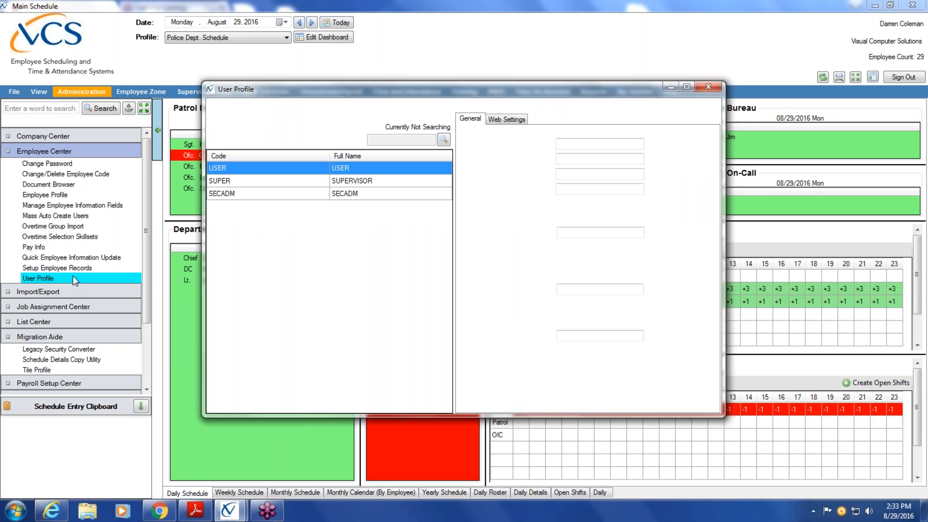
left_click(257, 181)
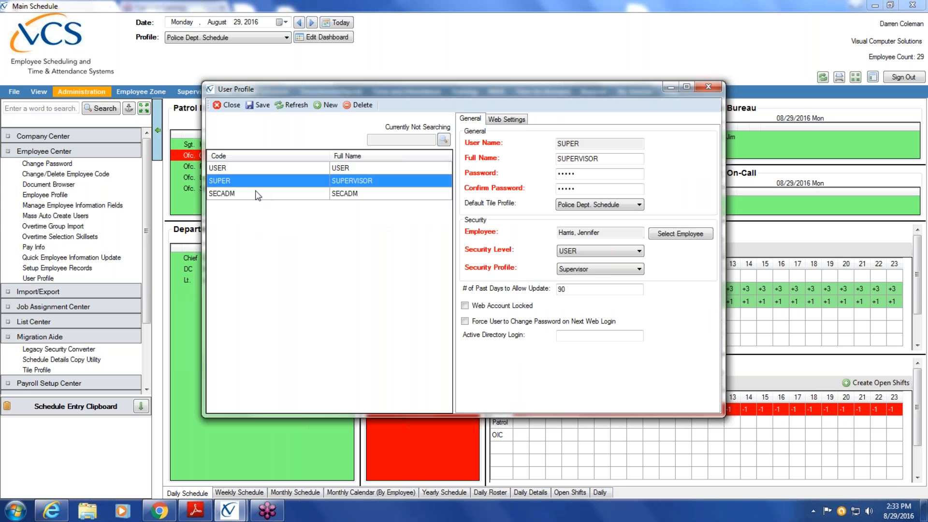
left_click(252, 196)
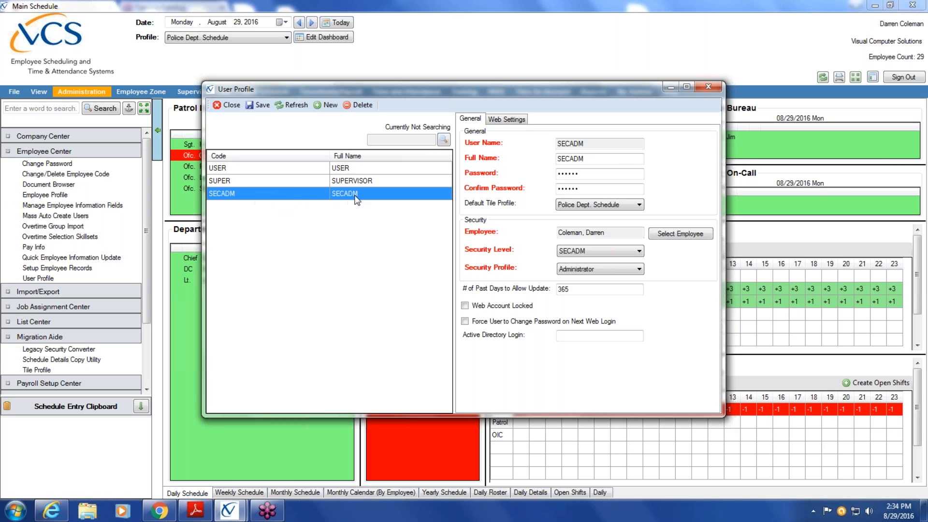
Assign the SECOFR security profile to the USER account, then select the SUPER account.
left_click(232, 171)
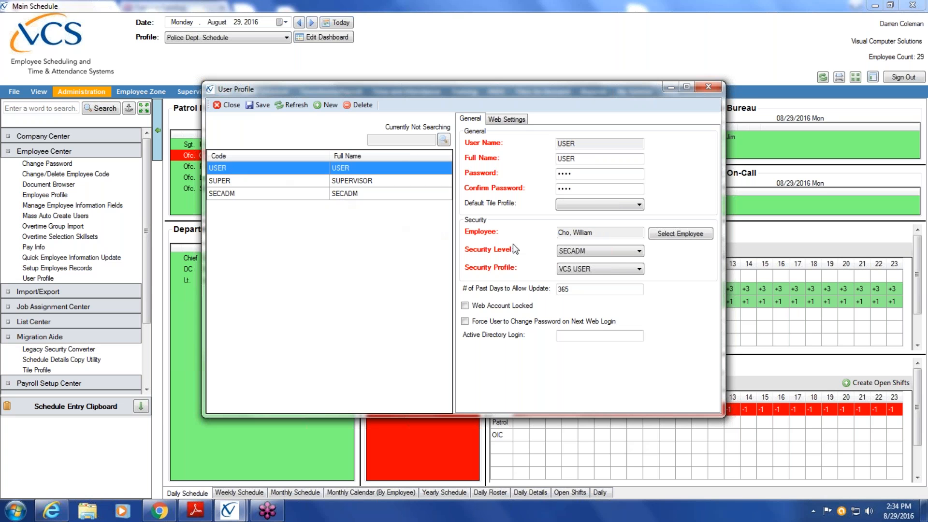
left_click(640, 270)
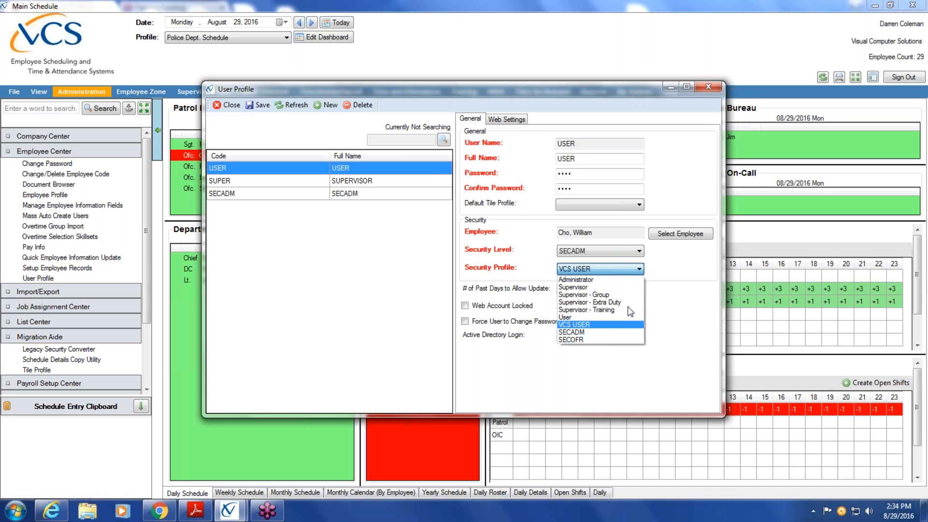
left_click(604, 340)
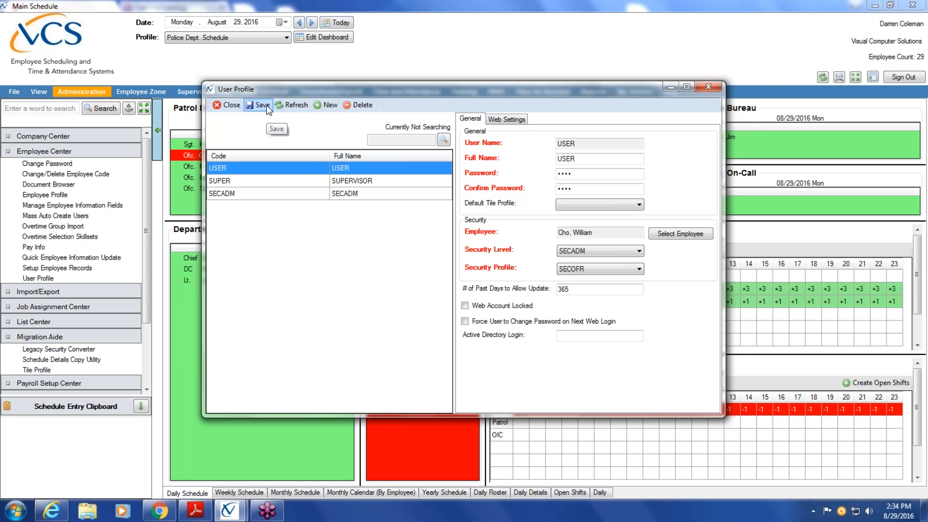
left_click(298, 181)
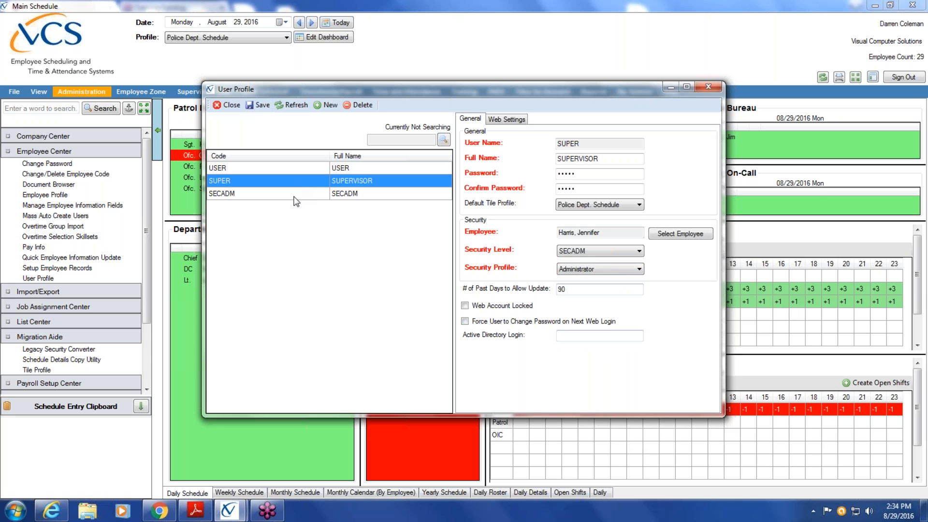
Select SECADM and then SUPER in the User Profile list to compare their details.
left_click(295, 195)
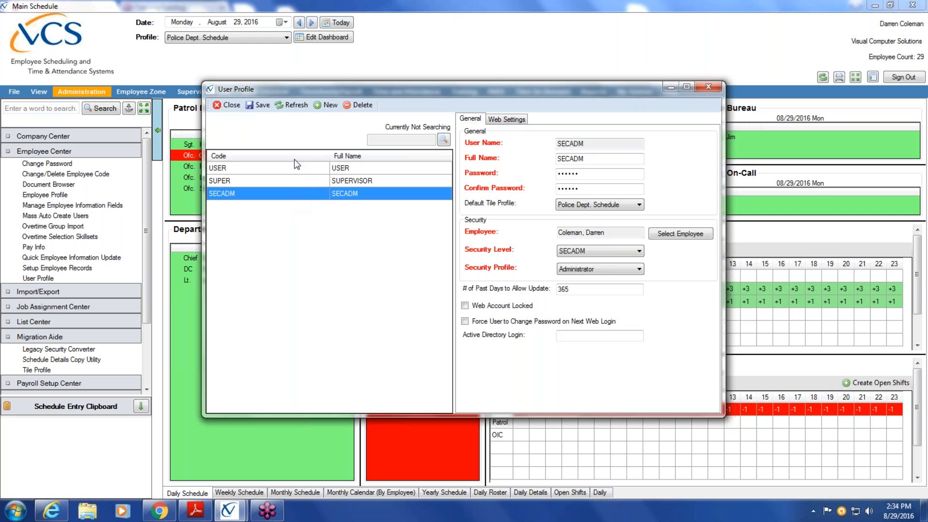
left_click(303, 180)
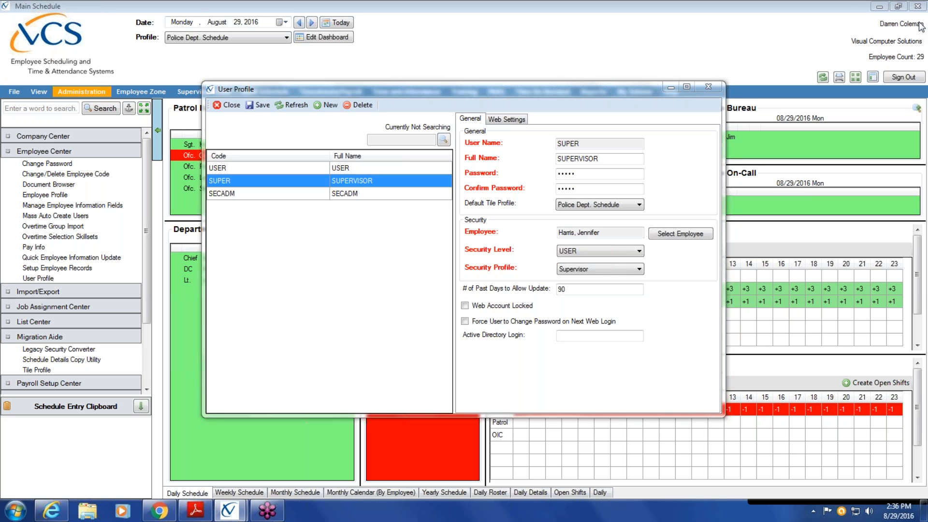
Close the User Profile window and collapse the sidebar to list all Administration sections.
left_click(228, 106)
left_click(228, 106)
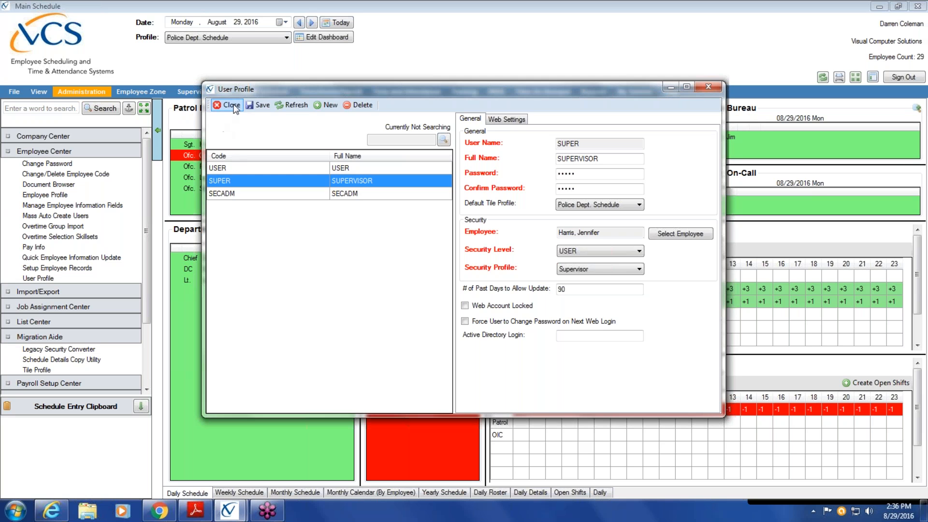
left_click(229, 106)
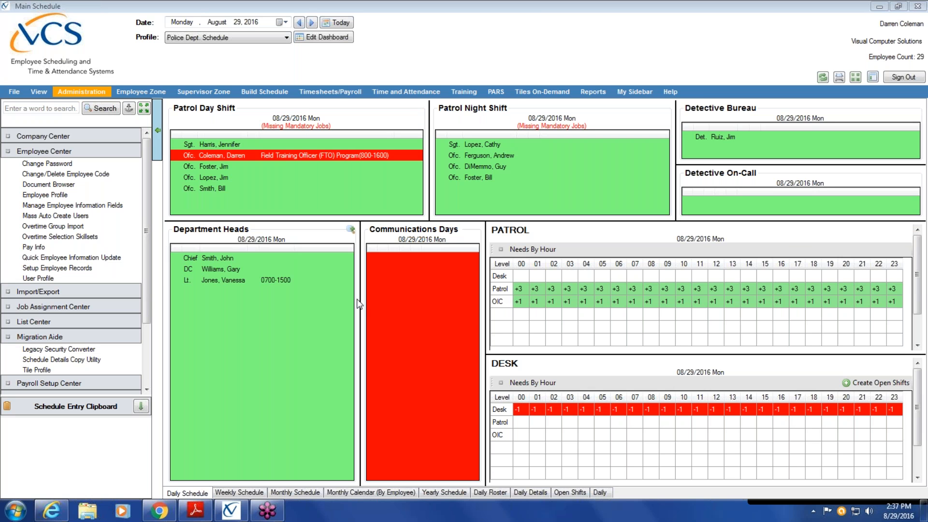
left_click(80, 91)
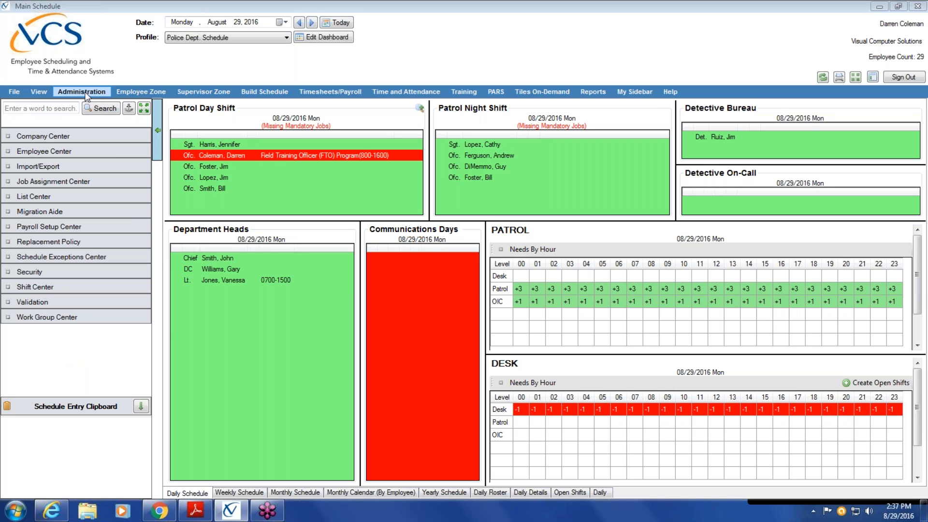
Launch Mass Auto Create Users from the Employee Center section of the sidebar.
left_click(81, 150)
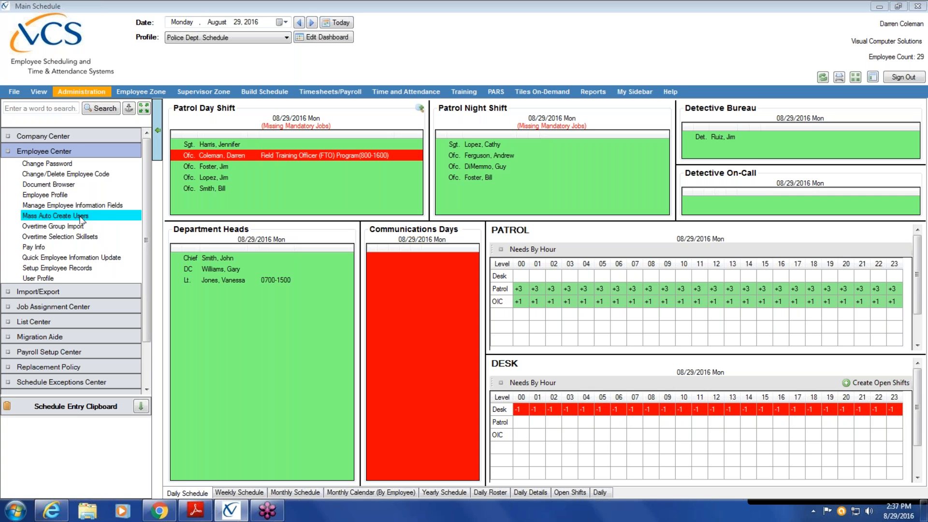
left_click(114, 214)
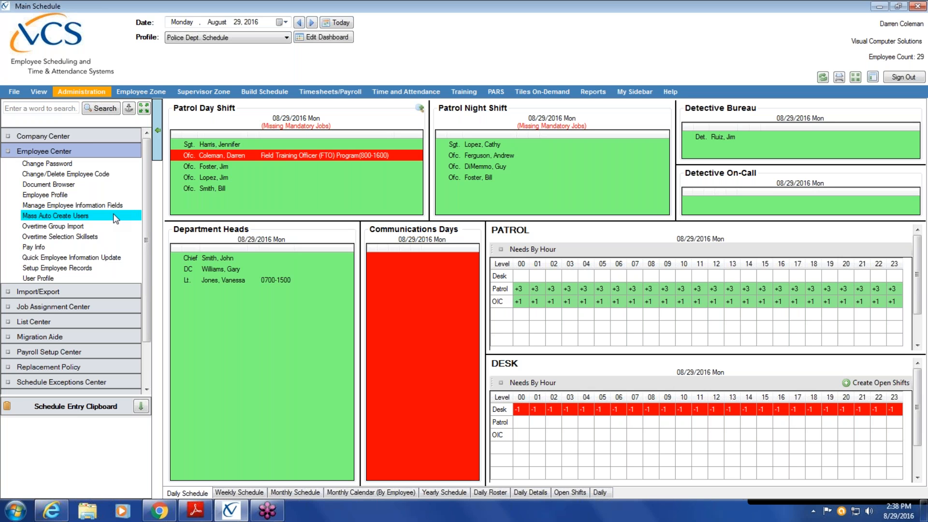
left_click(115, 217)
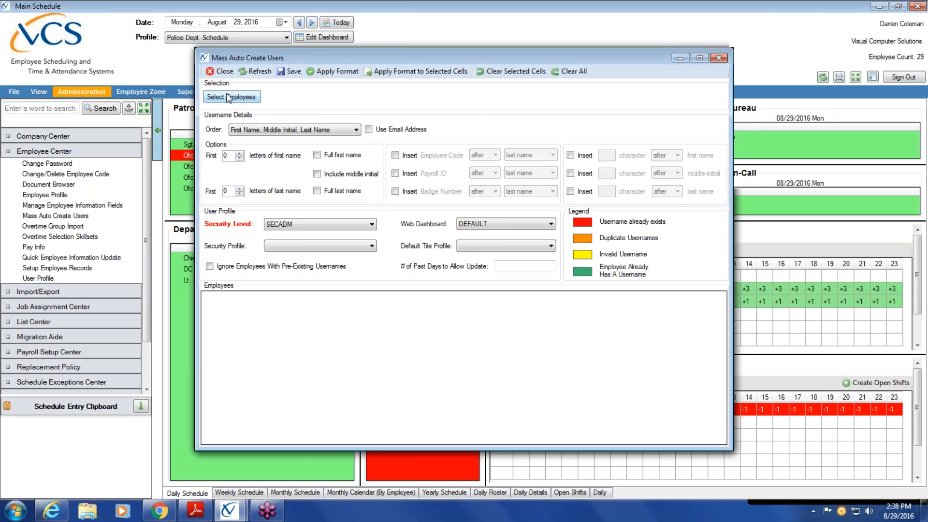
left_click(237, 99)
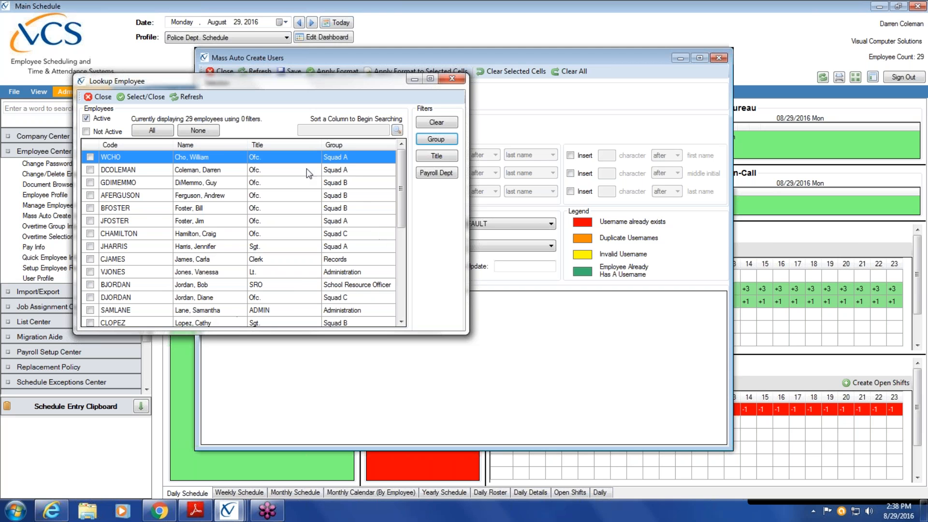
left_click(98, 97)
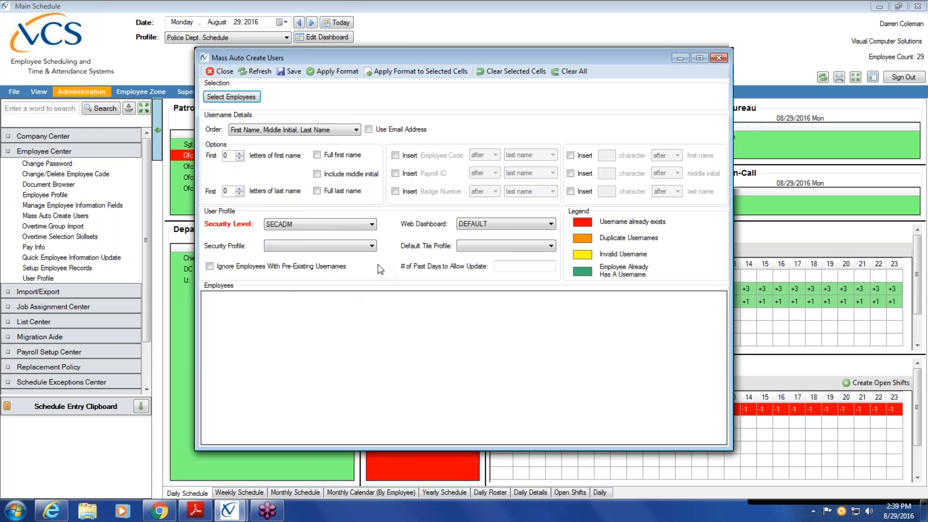
left_click(372, 247)
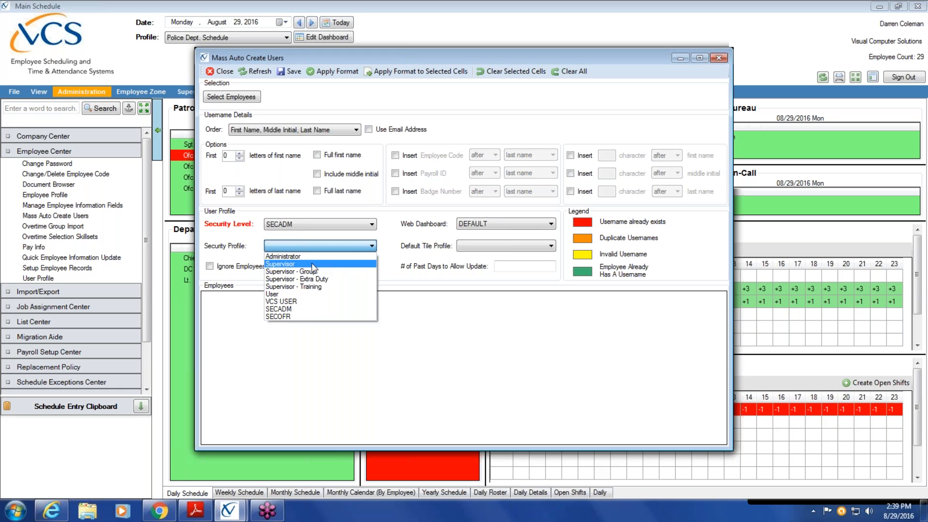
left_click(306, 294)
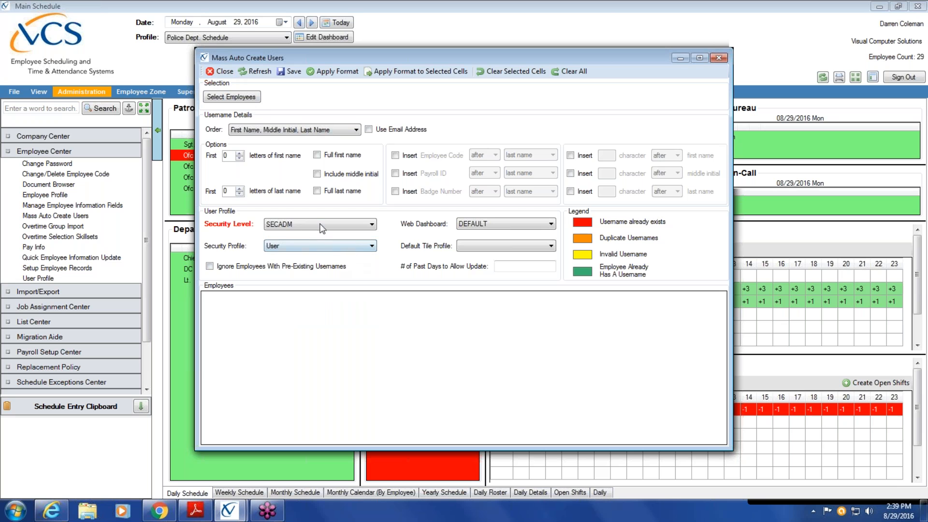
left_click(551, 226)
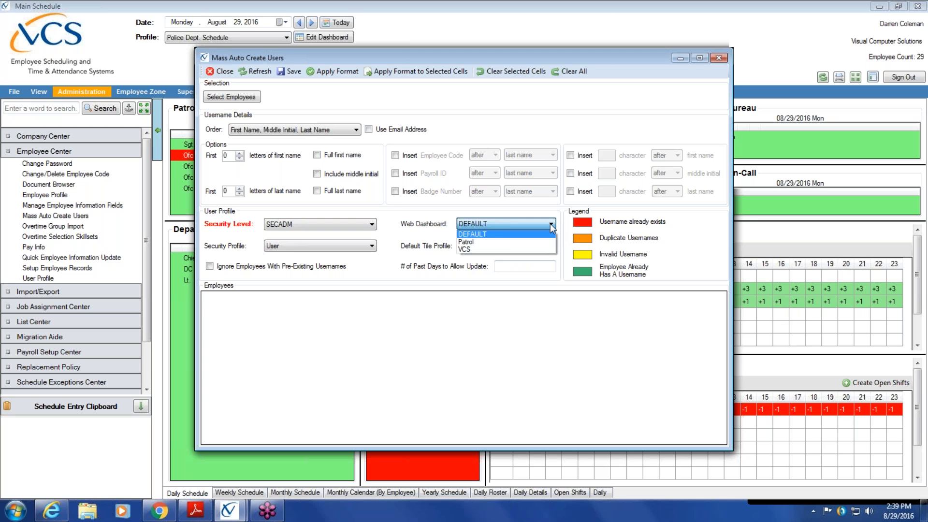
left_click(551, 289)
left_click(551, 246)
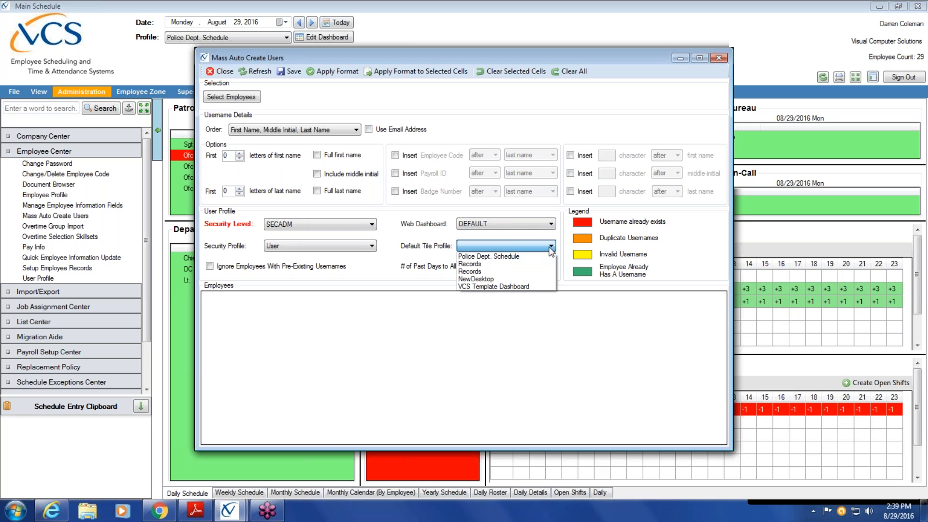
left_click(552, 227)
left_click(551, 224)
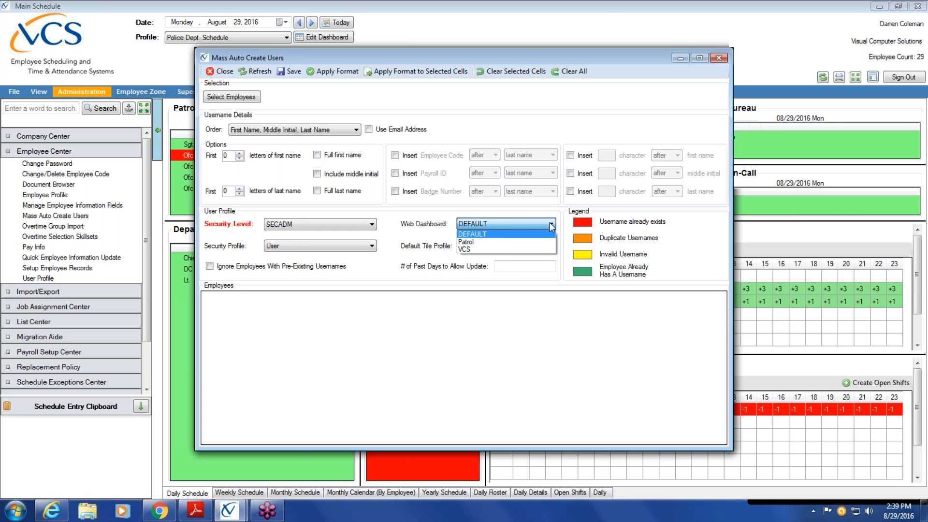
left_click(494, 230)
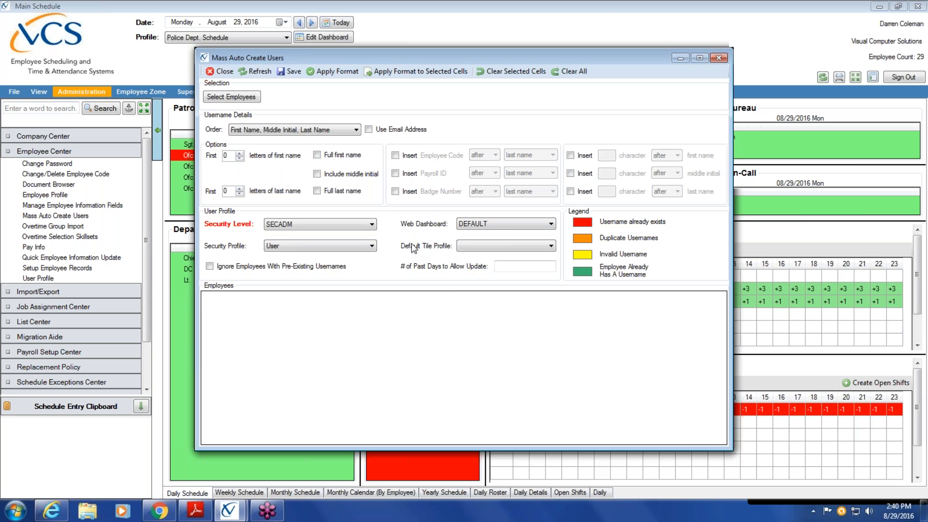
left_click(551, 246)
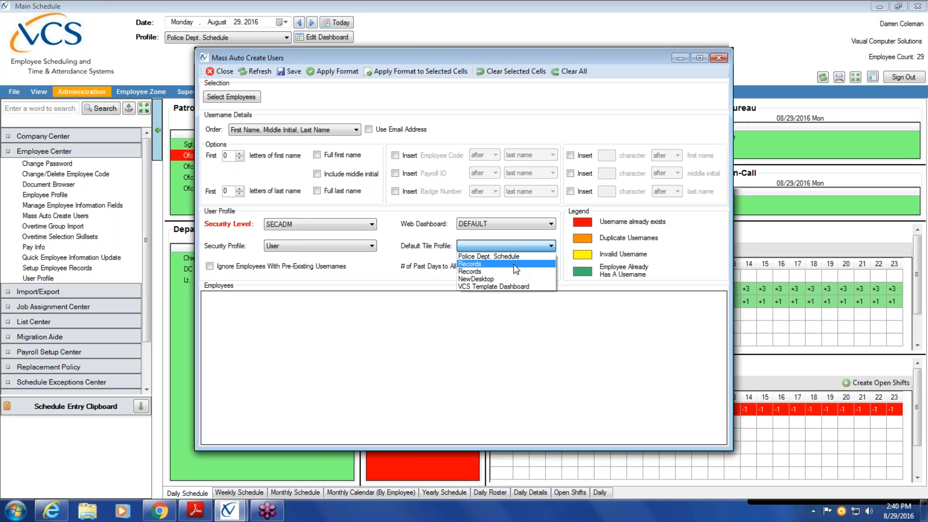
left_click(681, 265)
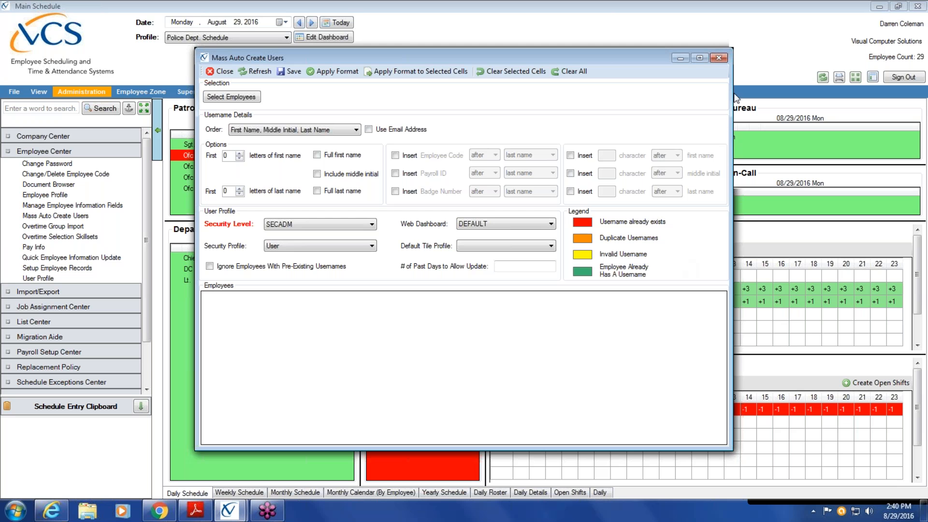
Minimize Mass Auto Create Users and open Security Designer from the sidebar's Security section.
left_click(678, 56)
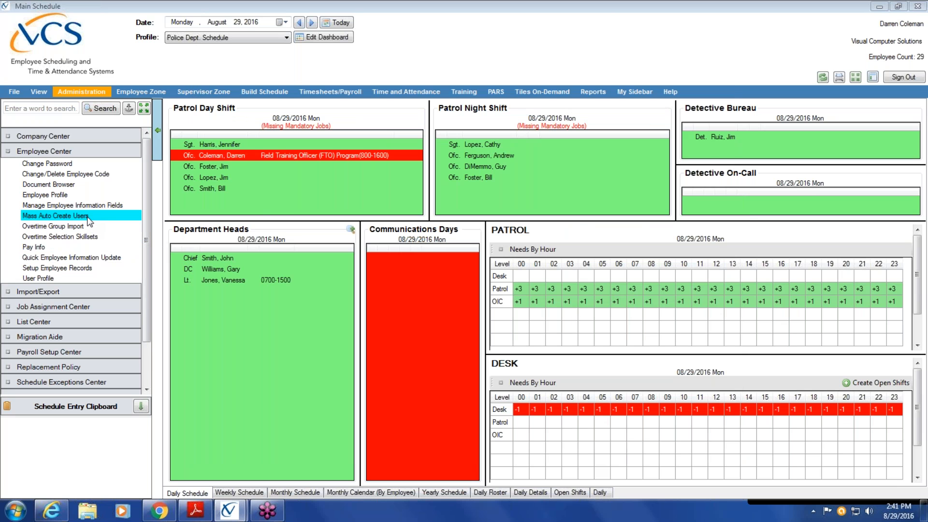
left_click(90, 151)
left_click(75, 273)
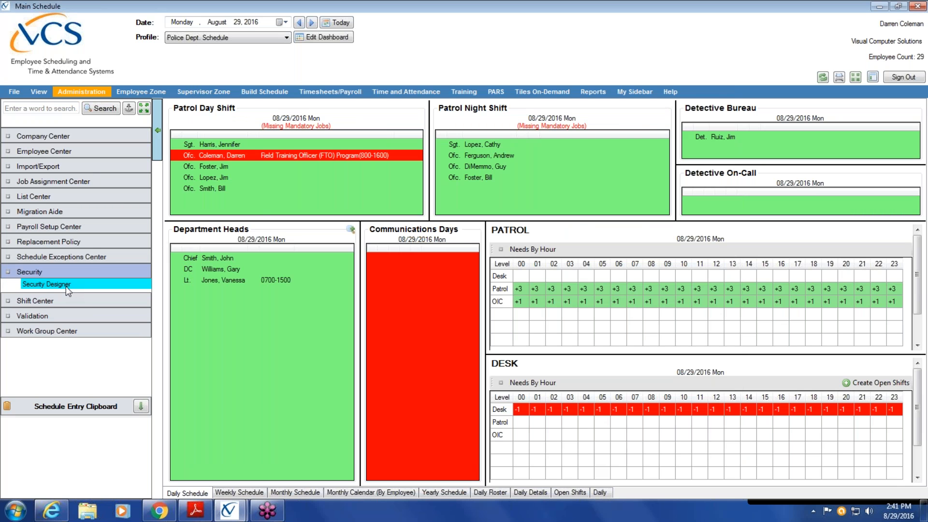
left_click(66, 286)
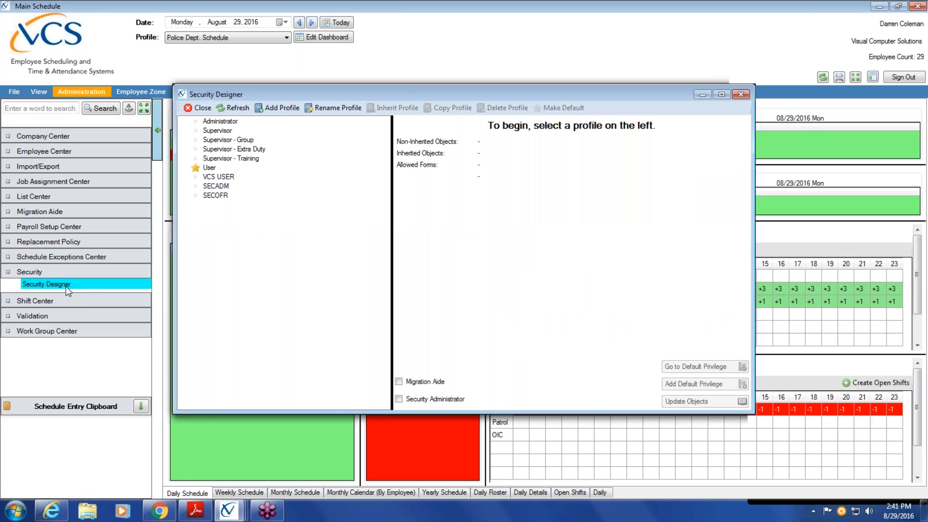
Review the Administrator profile and the four Supervisor profiles (Group, Extra Duty, Training).
left_click(236, 121)
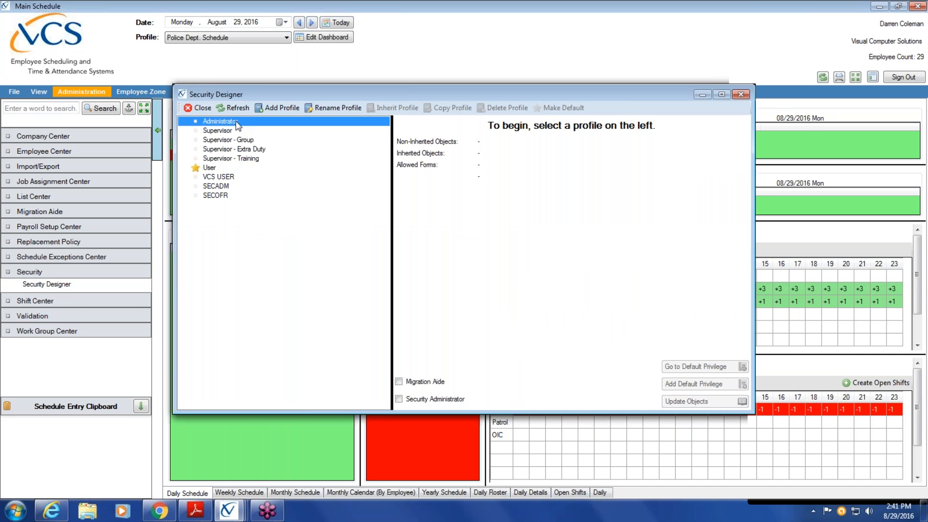
left_click(232, 132)
left_click(235, 142)
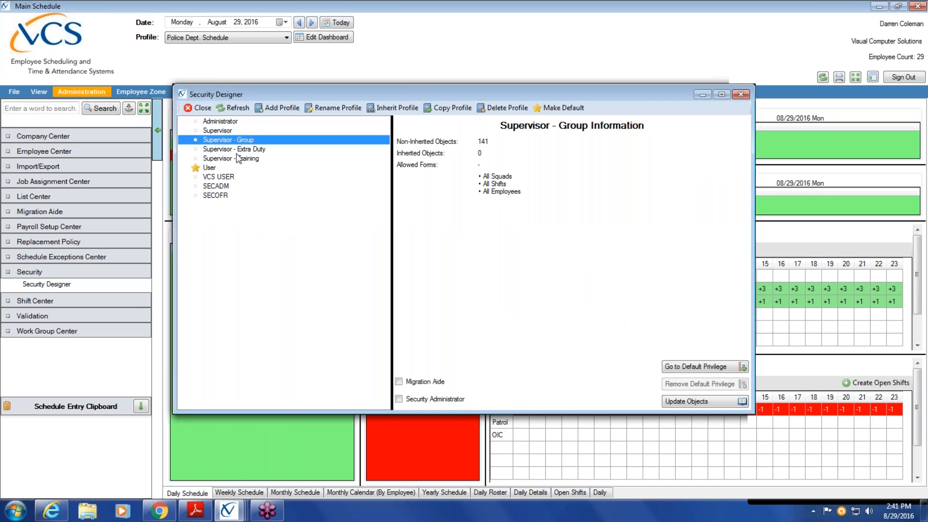
left_click(235, 152)
left_click(236, 158)
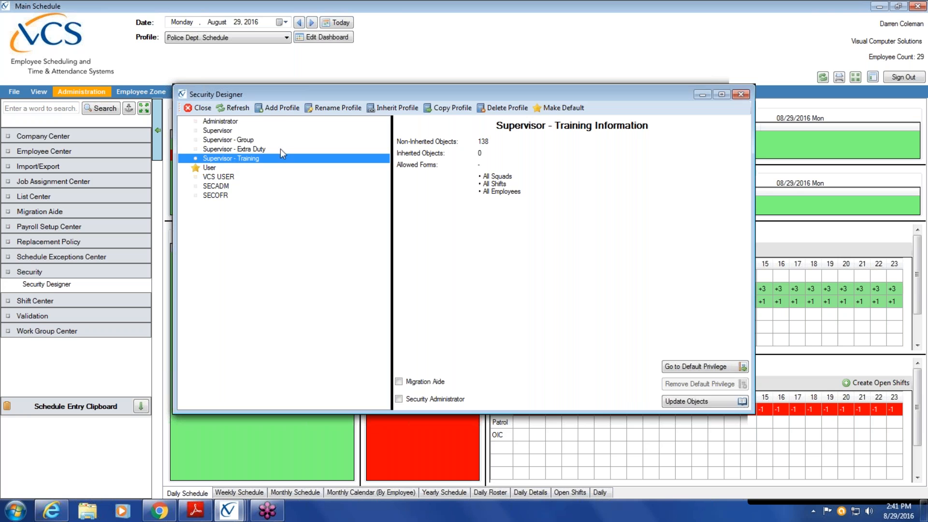
Review the profiles again through the User profile and dismiss the resulting unhandled error.
left_click(232, 122)
left_click(227, 131)
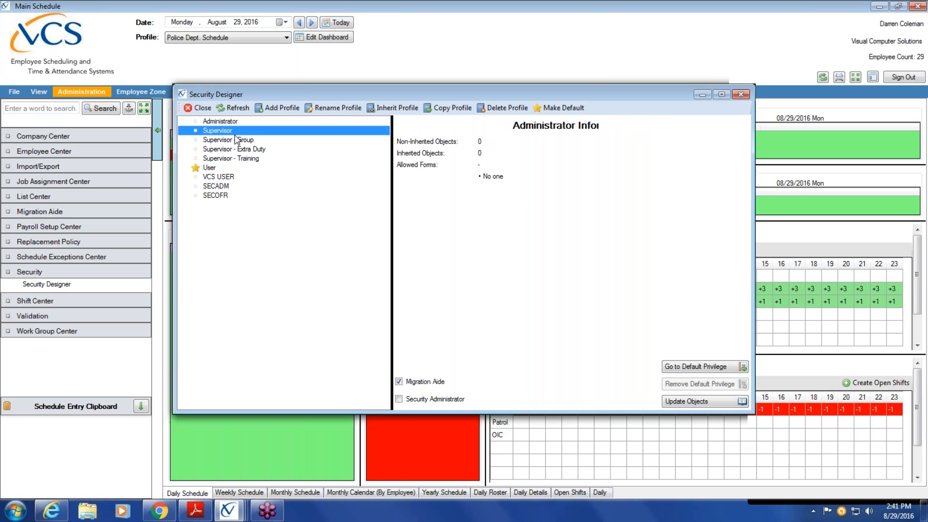
left_click(233, 139)
left_click(238, 148)
left_click(240, 159)
left_click(234, 168)
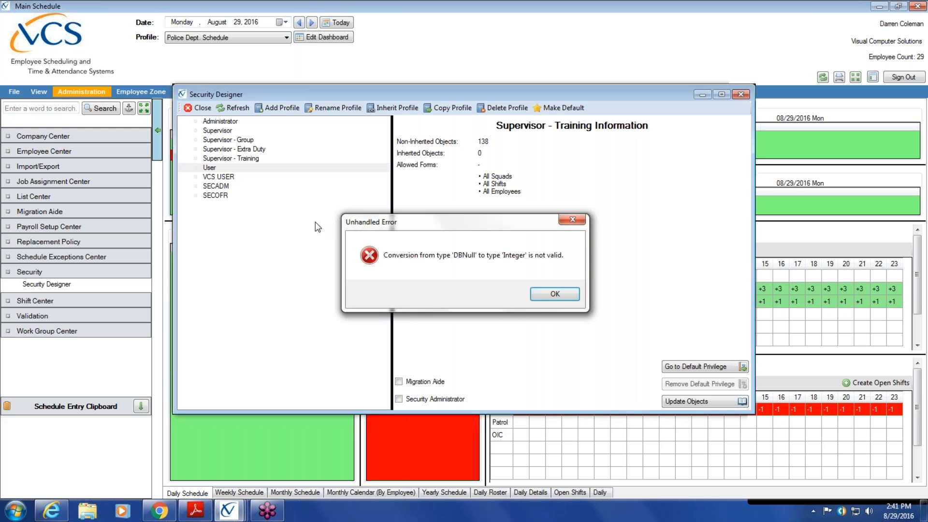
left_click(546, 295)
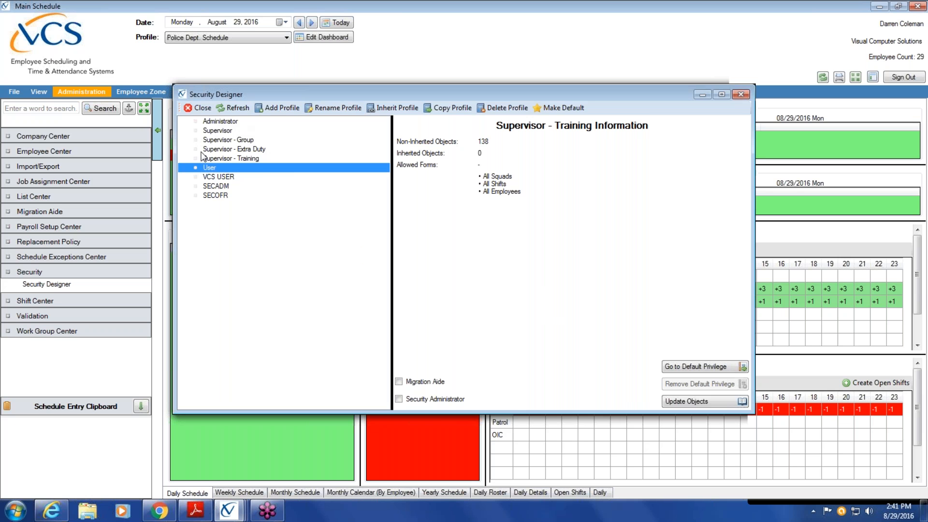
left_click(221, 110)
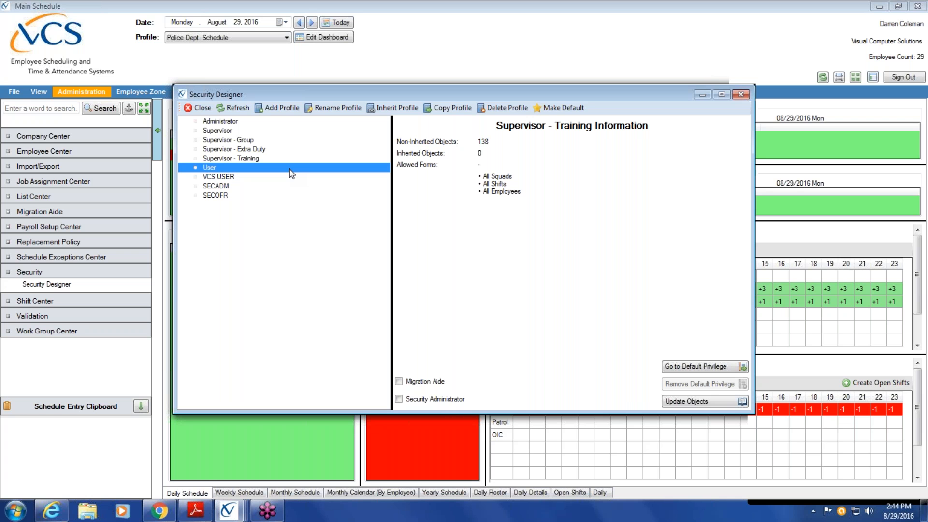
Check the Administrator and User profiles, dismiss the DBNull error, and reopen Supervisor's 145 objects.
left_click(220, 122)
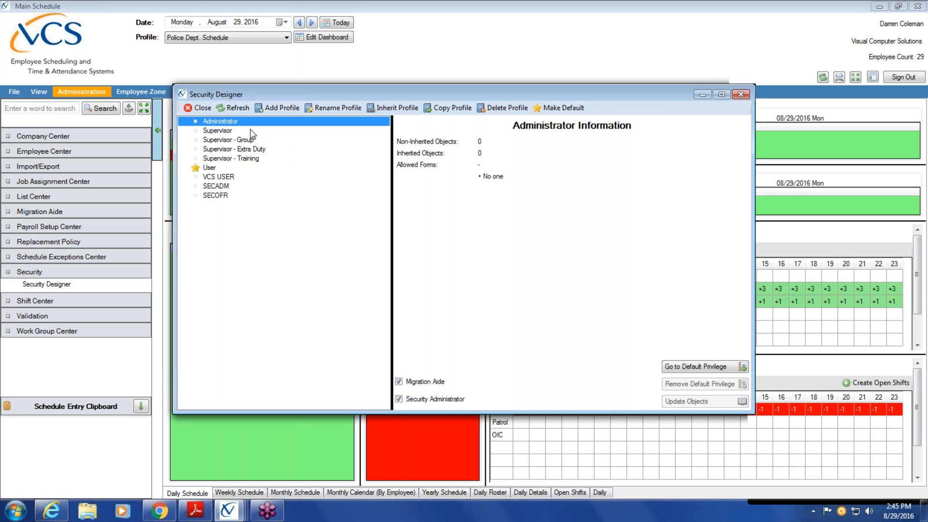
left_click(230, 131)
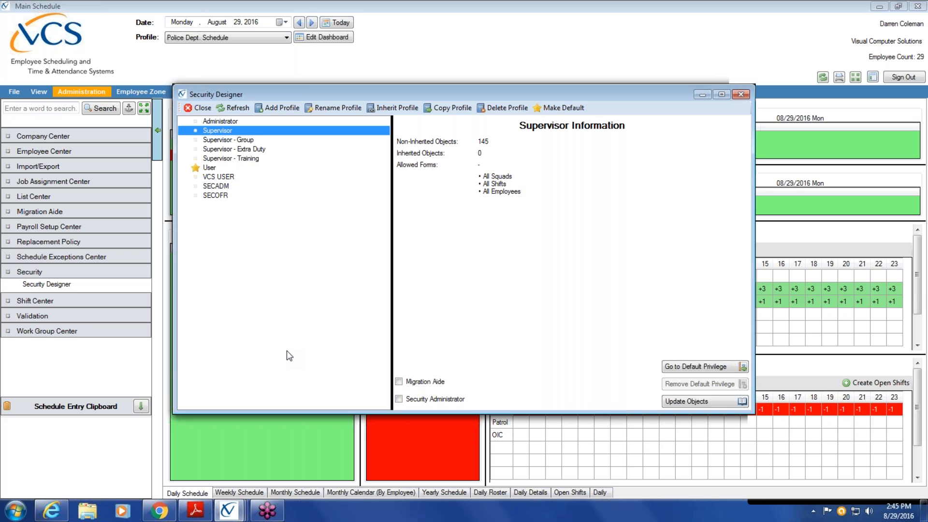
left_click(232, 167)
left_click(555, 294)
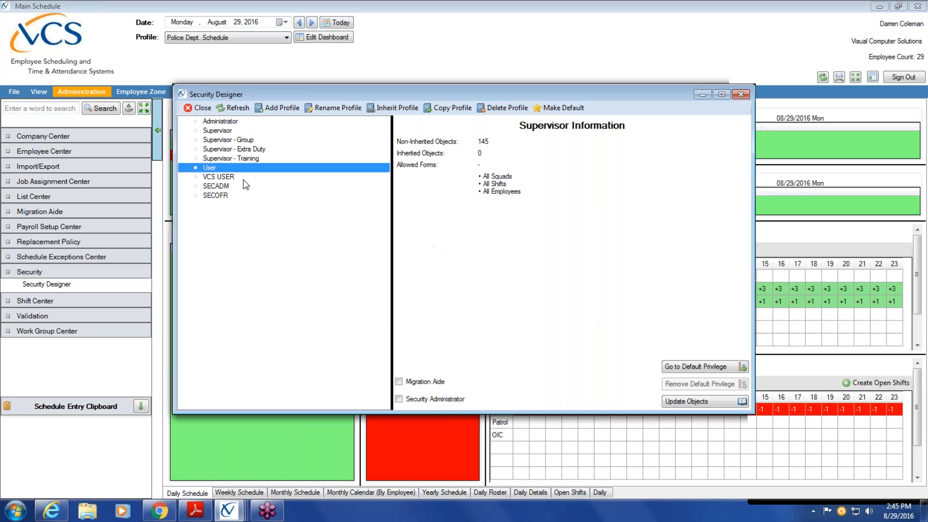
left_click(229, 130)
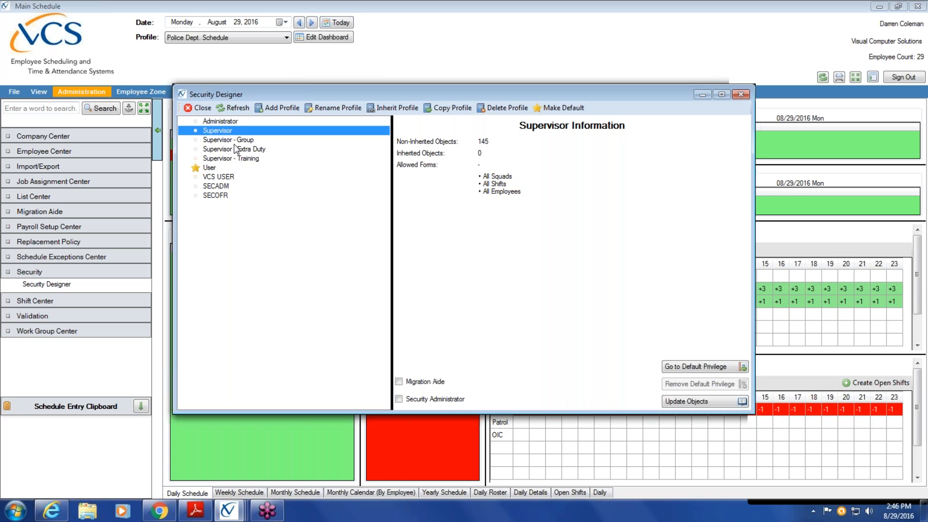
left_click(234, 142)
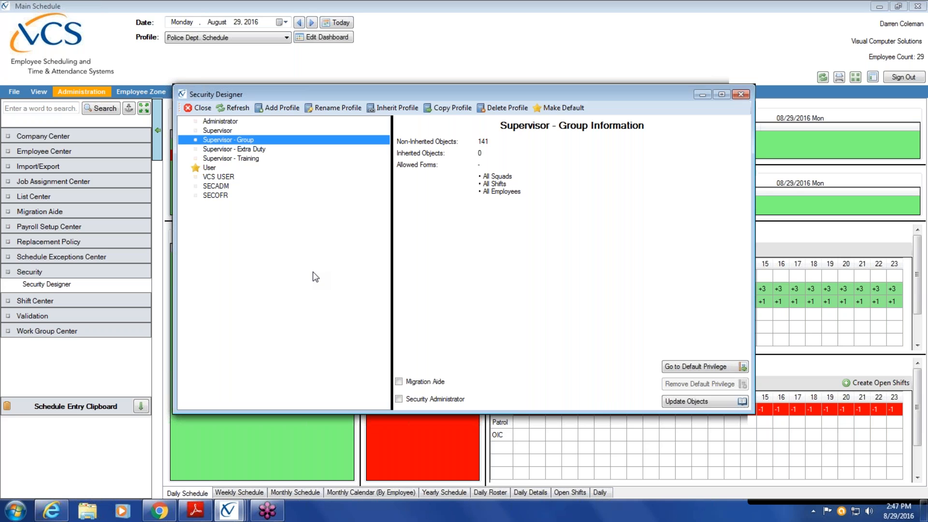
key("Up")
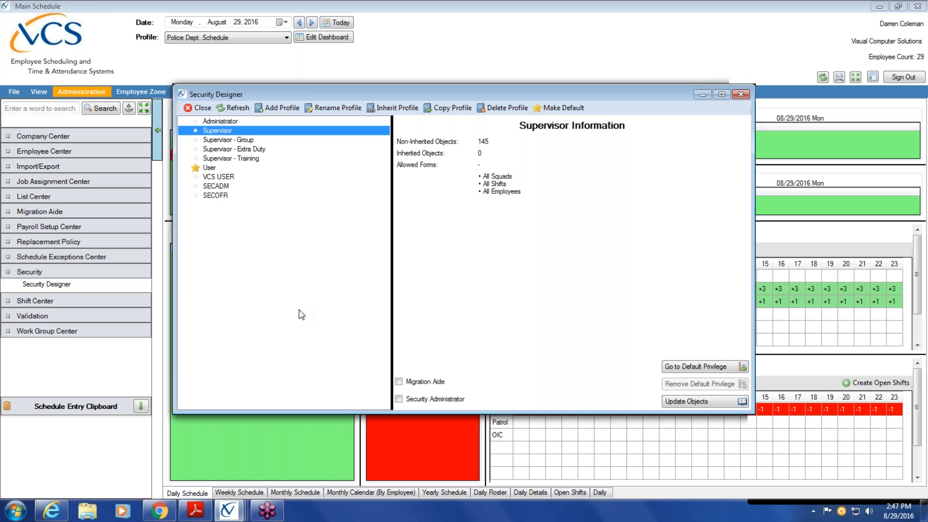
Switch between Supervisor - Training and Supervisor - Extra Duty, ending on the Supervisor profile.
left_click(249, 149)
left_click(241, 158)
left_click(256, 150)
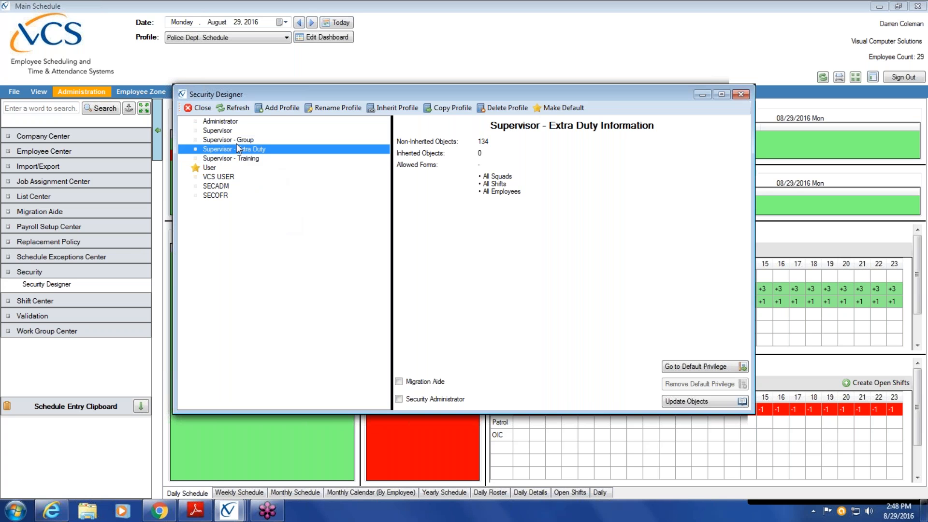
left_click(225, 129)
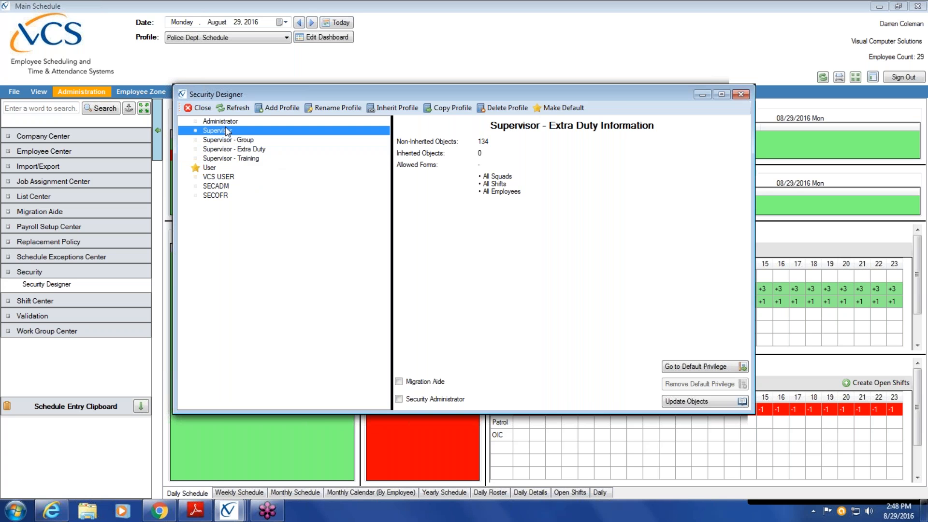
left_click(243, 149)
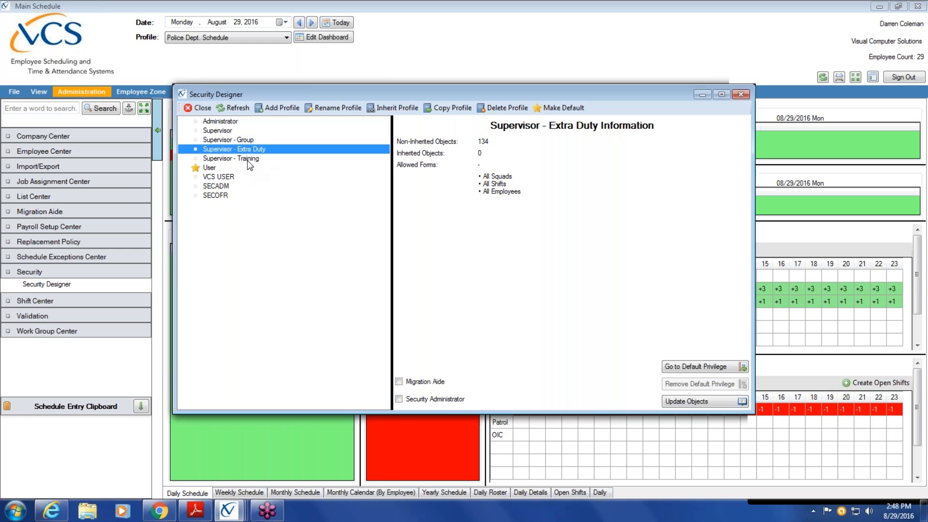
left_click(248, 159)
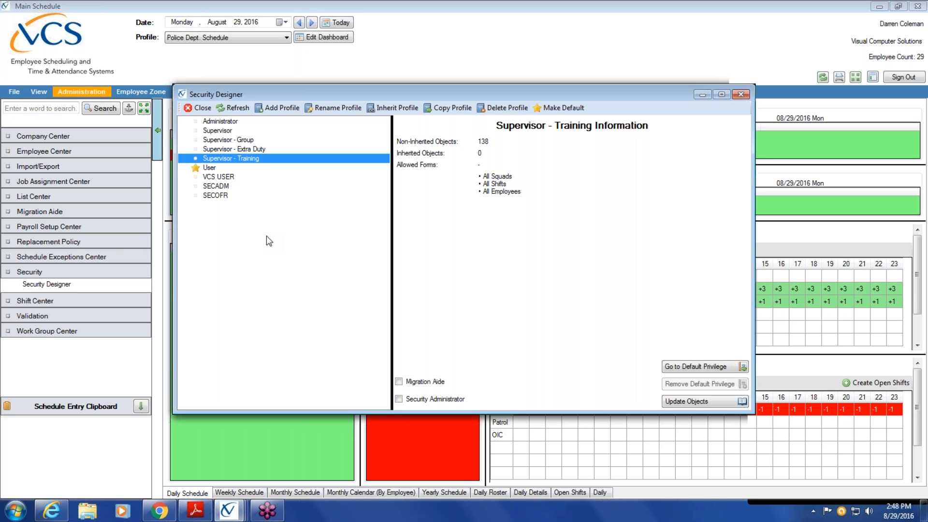
left_click(257, 150)
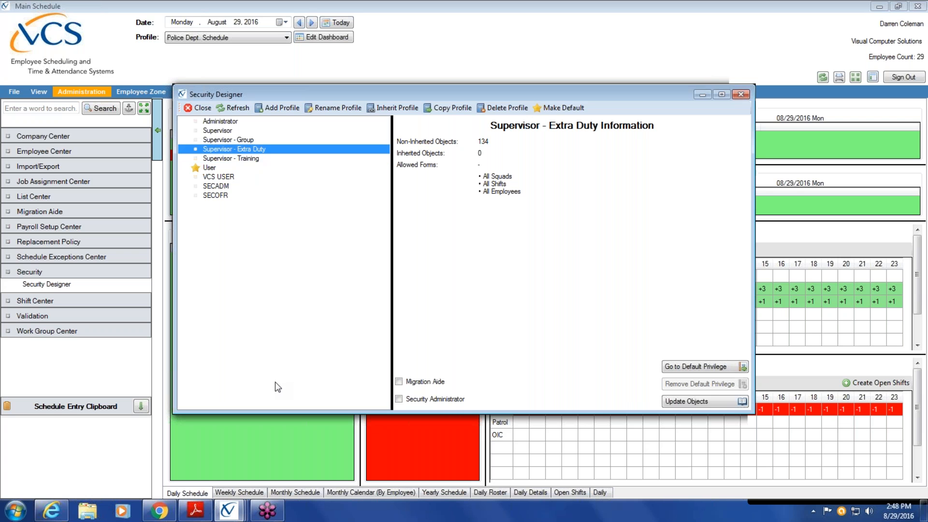
left_click(216, 131)
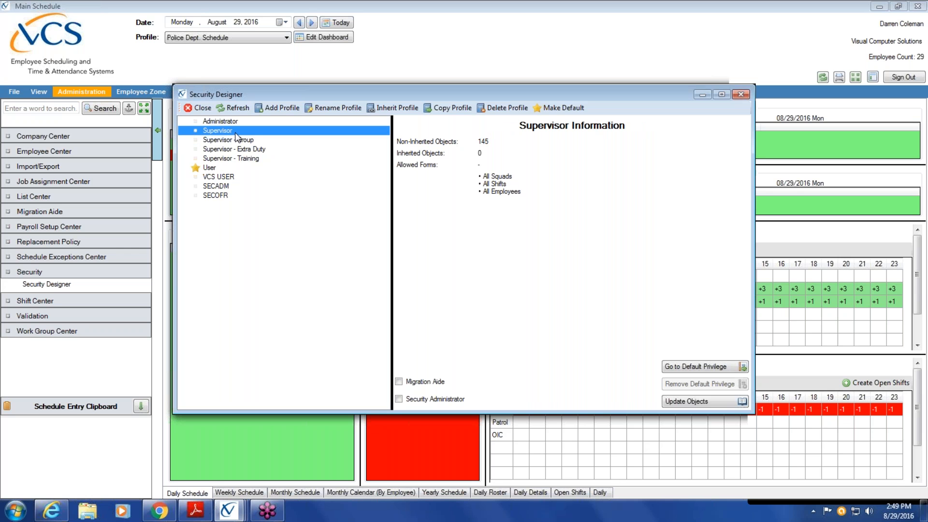
Open Supervisor's Update Objects list and sort privileges by Allowed, allowed ones first.
left_click(713, 404)
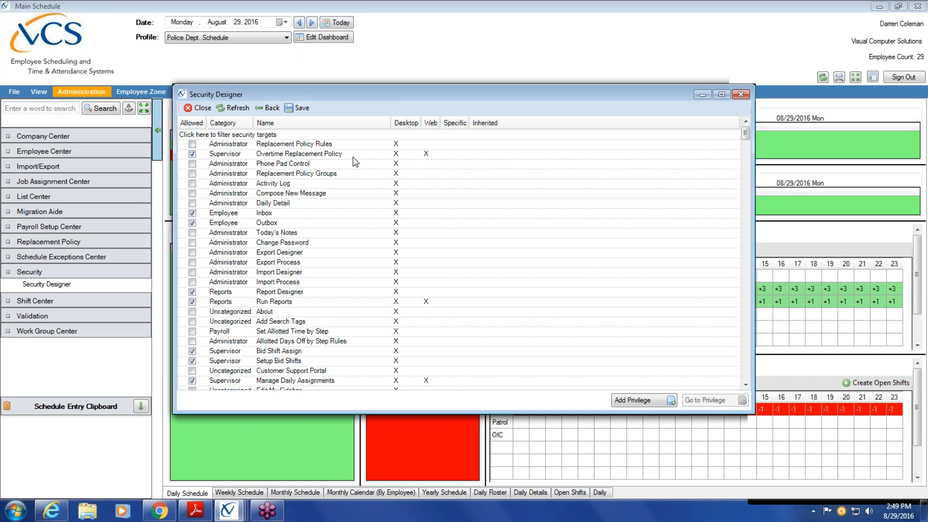
left_click(193, 123)
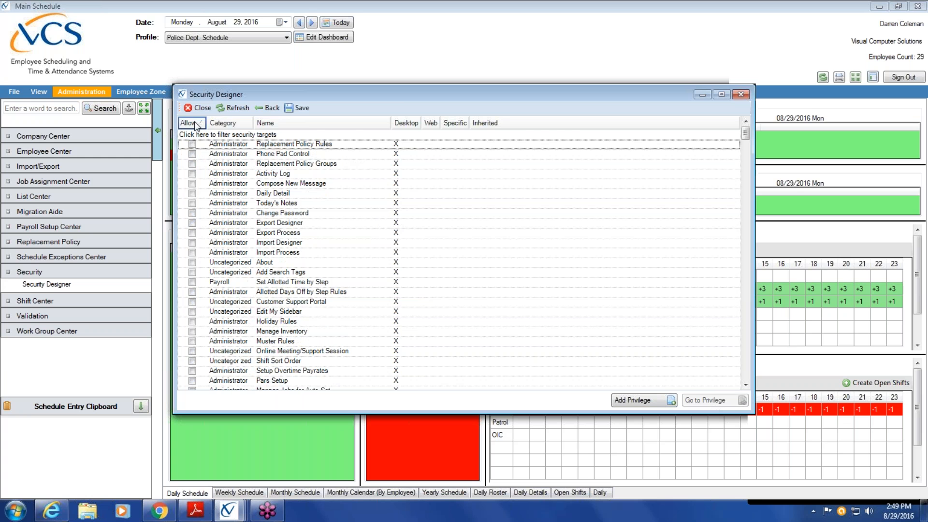
left_click(265, 124)
left_click(406, 123)
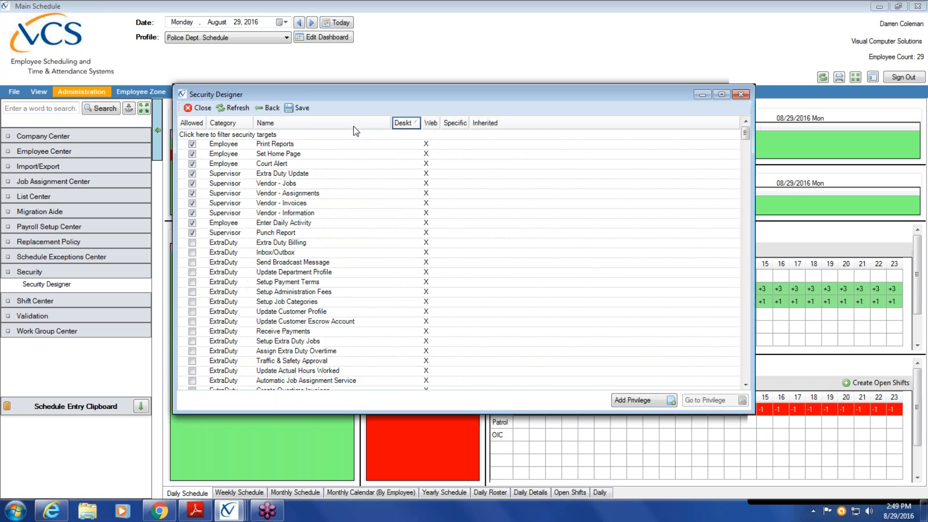
left_click(199, 124)
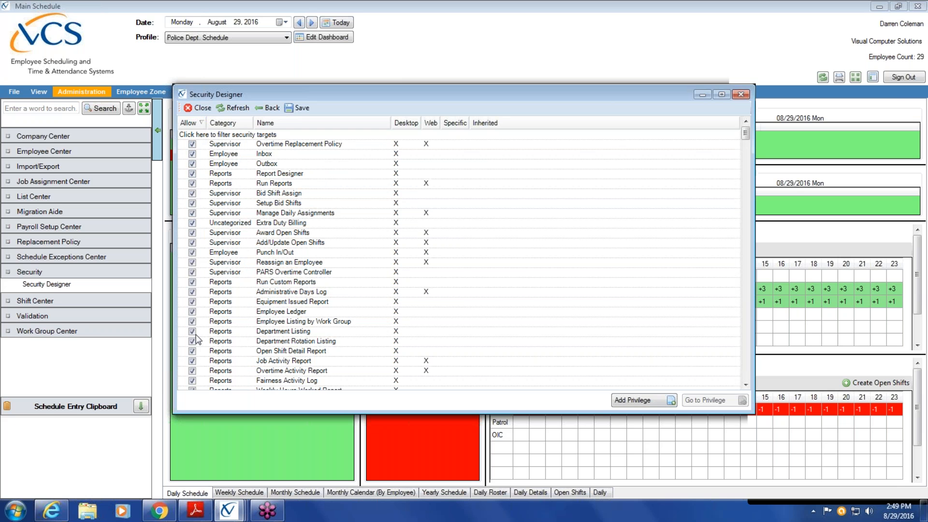
left_click_drag(746, 135, 729, 143)
Go back to the profiles, select Supervisor, and open its Default Privilege page.
left_click(274, 113)
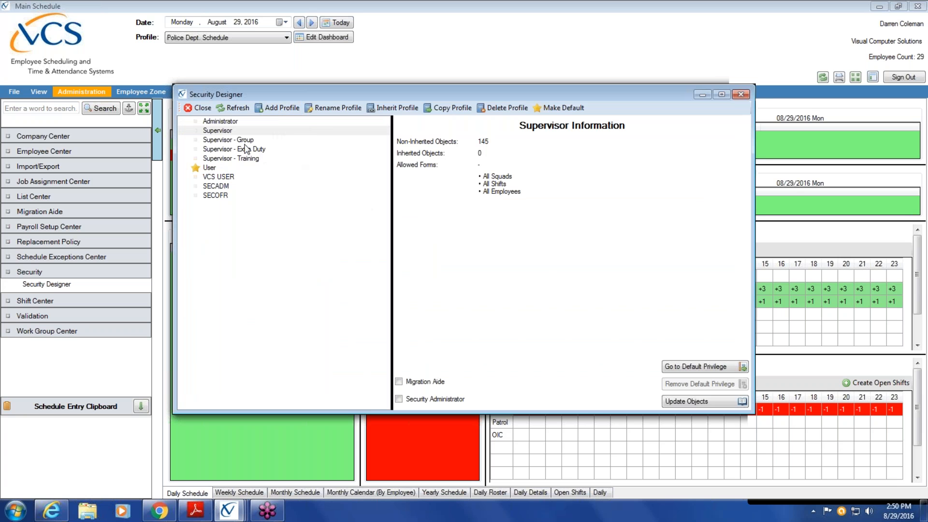
left_click(229, 131)
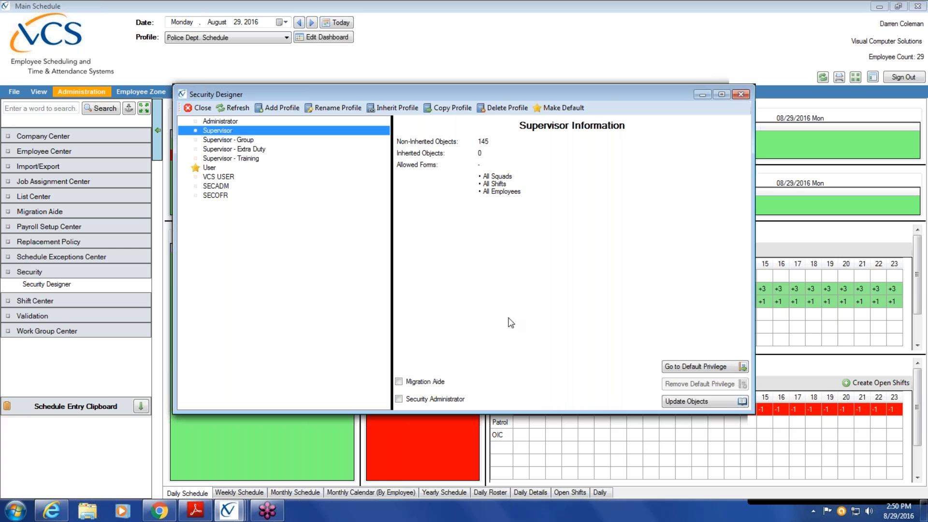
left_click(699, 369)
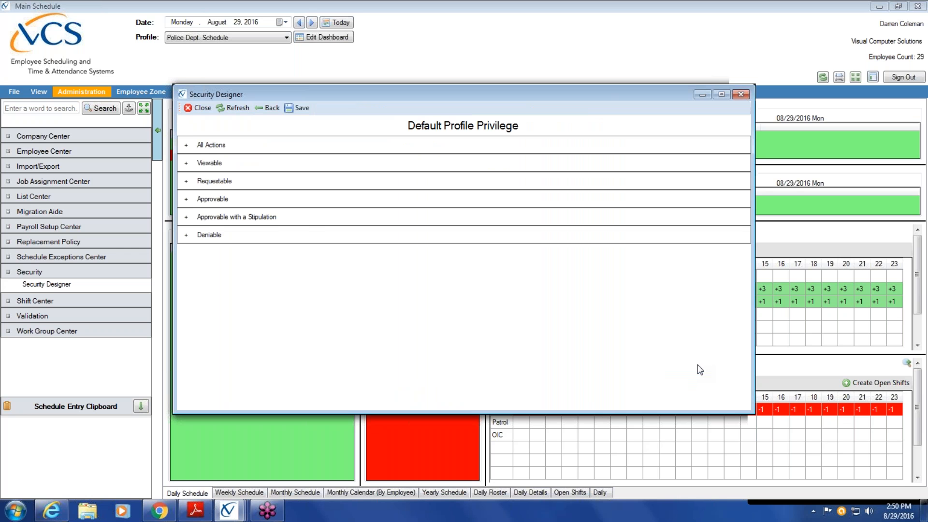
Expand and collapse the All Actions and Viewable rule sections to review them.
left_click(186, 145)
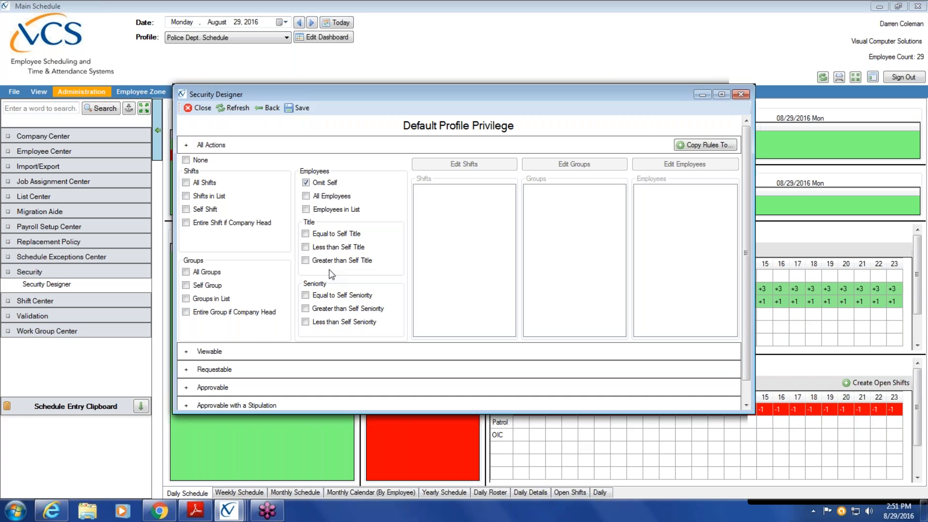
left_click(186, 145)
left_click(186, 164)
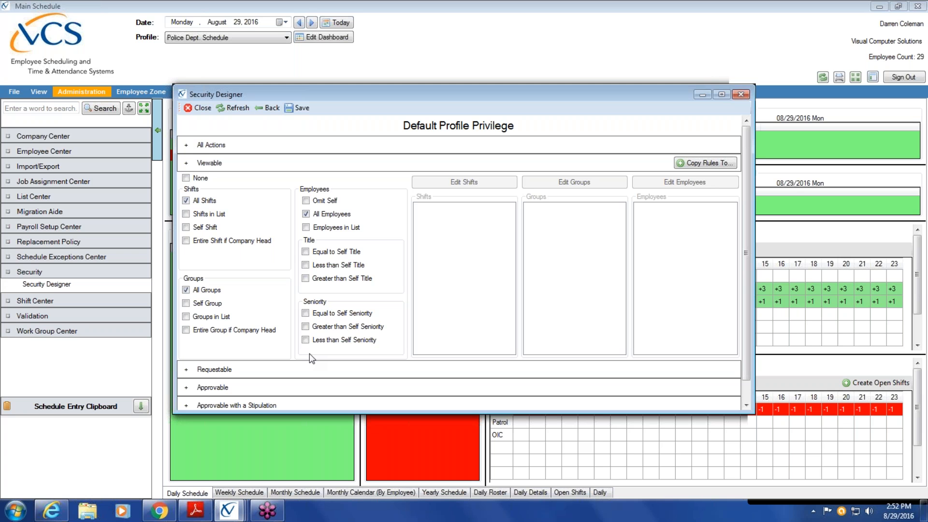
left_click(188, 165)
Expand Requestable and toggle All Shifts off and back on, leaving it allowed.
left_click(192, 180)
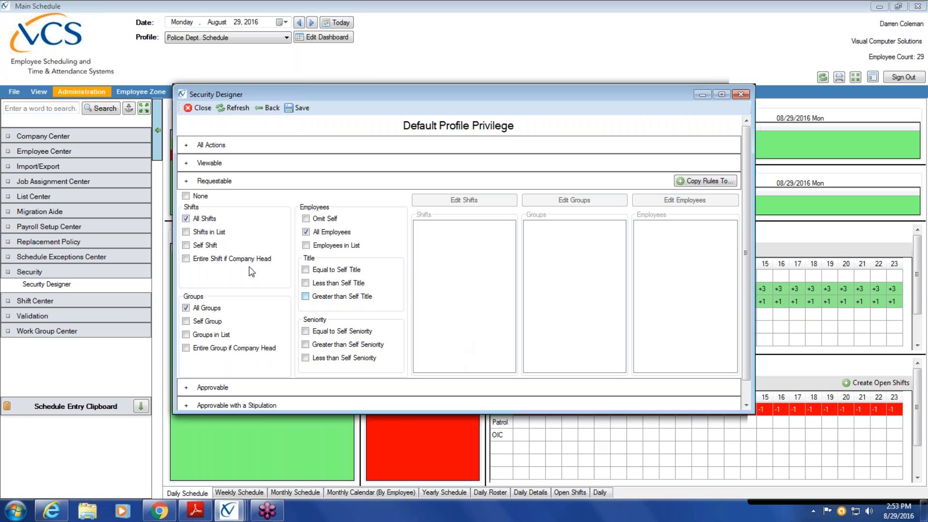
left_click(186, 218)
left_click(186, 218)
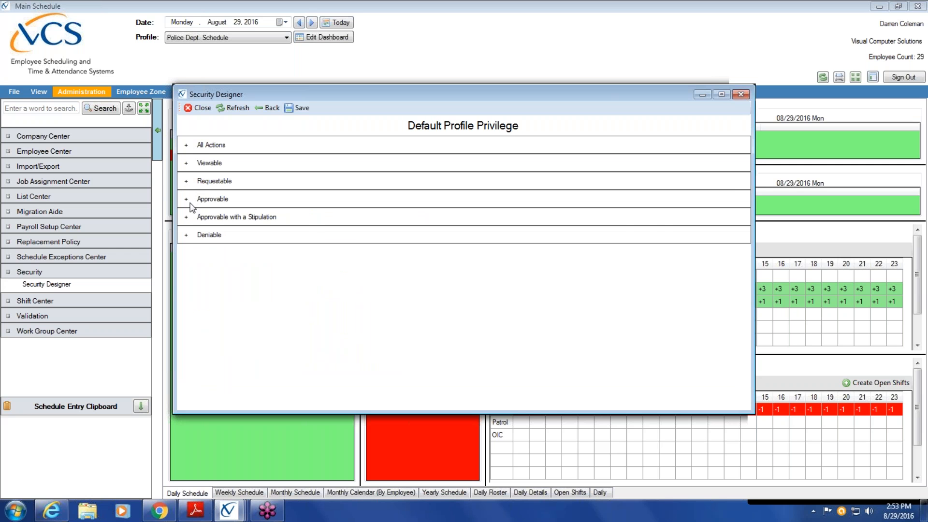
Review the Approvable rules, then expand Approvable with a Stipulation.
left_click(187, 200)
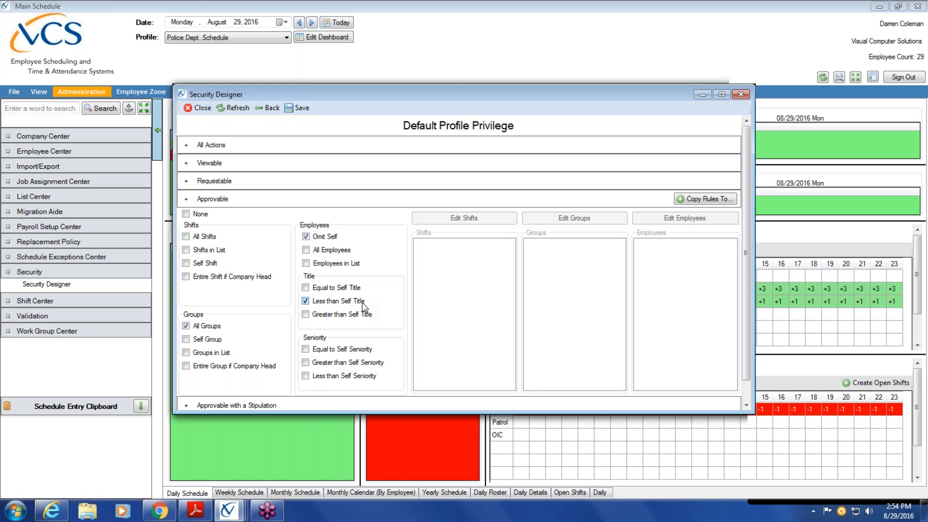
left_click(187, 199)
left_click(186, 217)
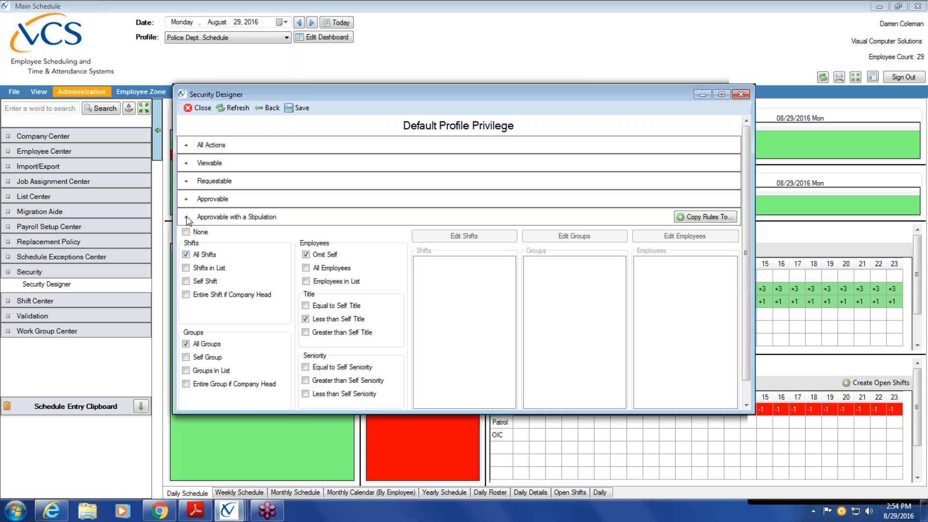
Collapse the stipulation rules and expand Deniable, showing All Shifts, All Groups, Omit Self.
left_click(187, 218)
left_click(187, 236)
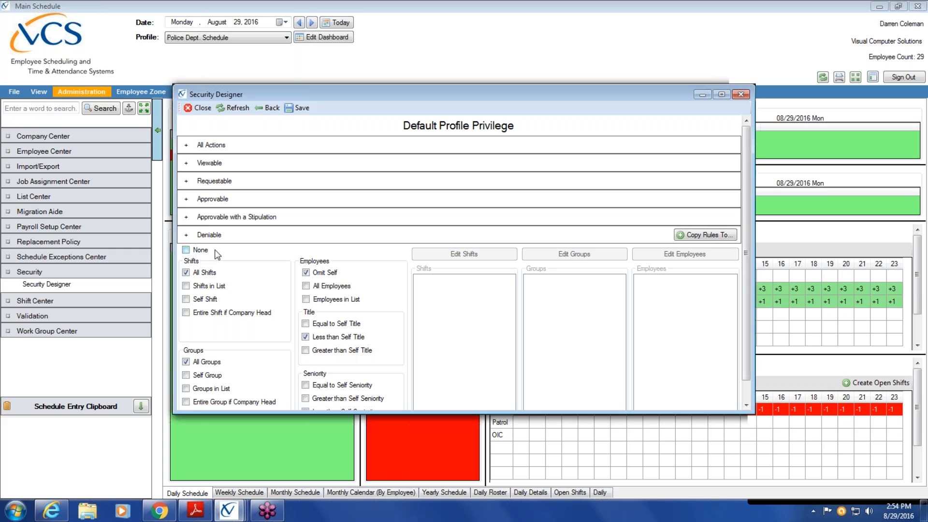
Collapse the Deniable rules so all six privilege categories appear closed.
left_click(185, 235)
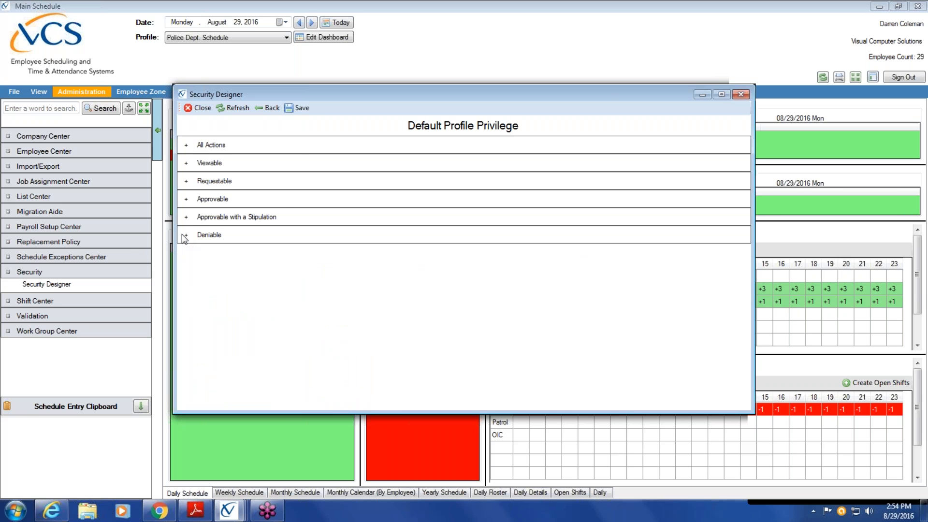
Go back to the security profile list showing the Supervisor profile's 145 non-inherited objects.
left_click(269, 107)
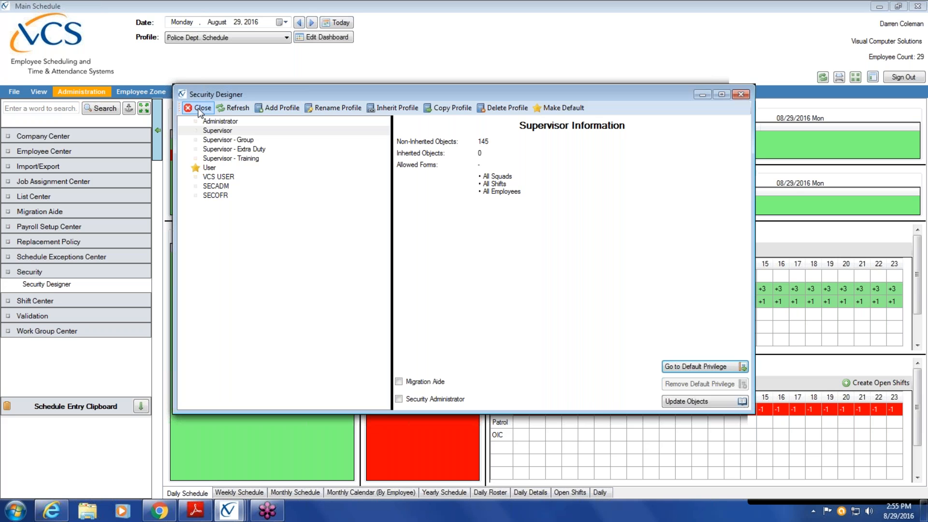
left_click(199, 112)
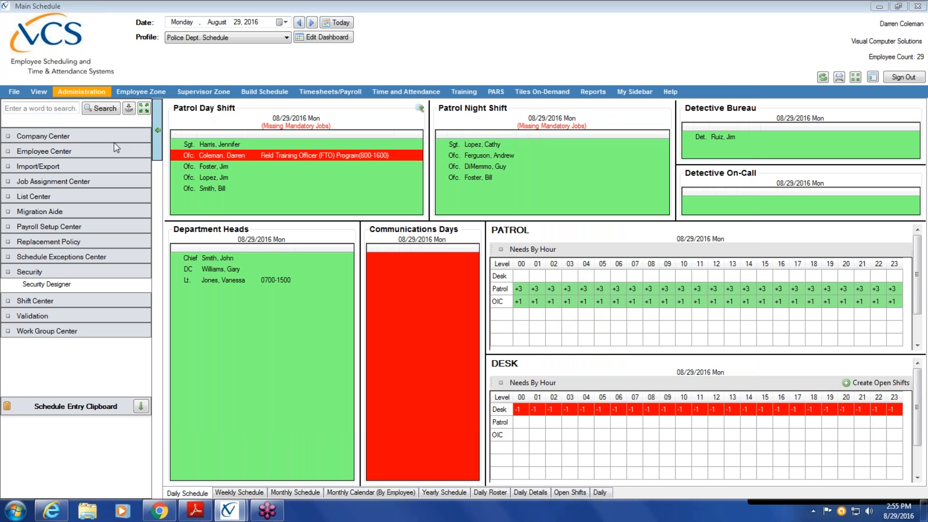
left_click(77, 147)
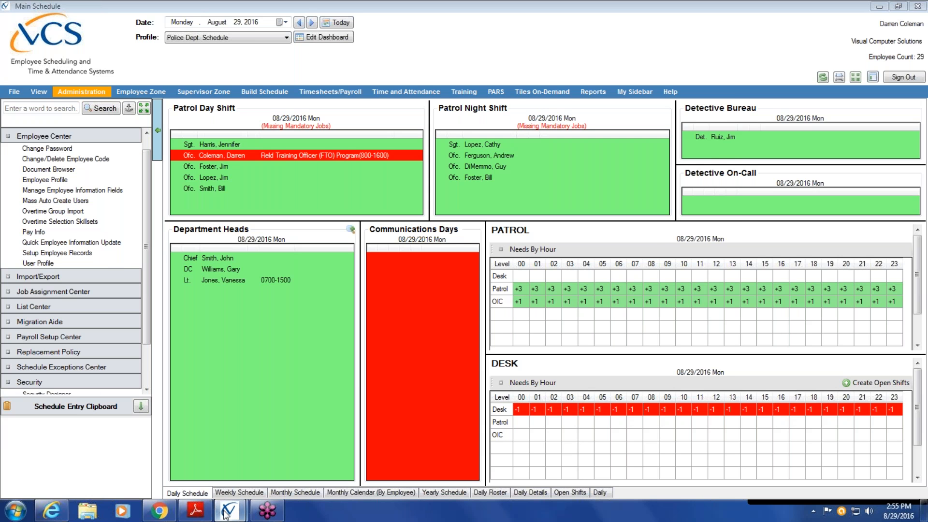
Reopen Mass Auto Create Users and list the 29 active employees with the Title Filter showing.
mouse_move(229, 510)
left_click(298, 465)
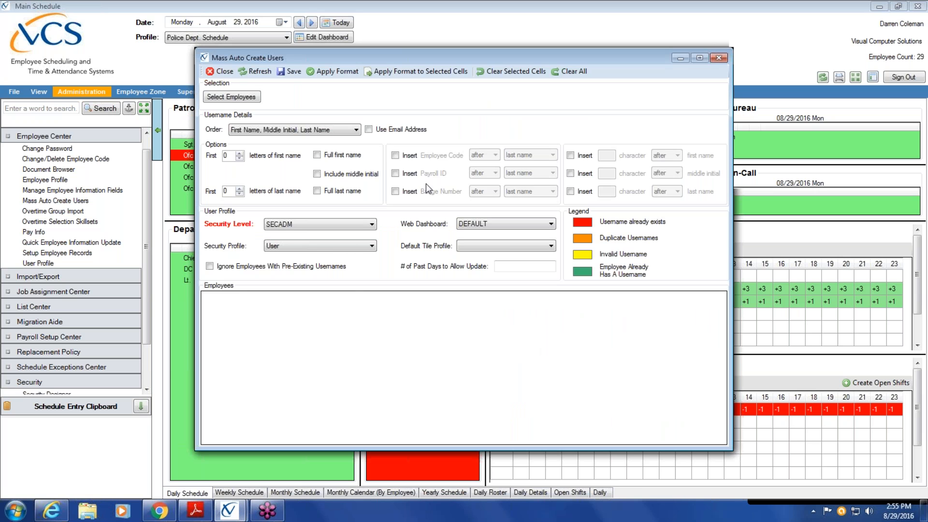
left_click(236, 98)
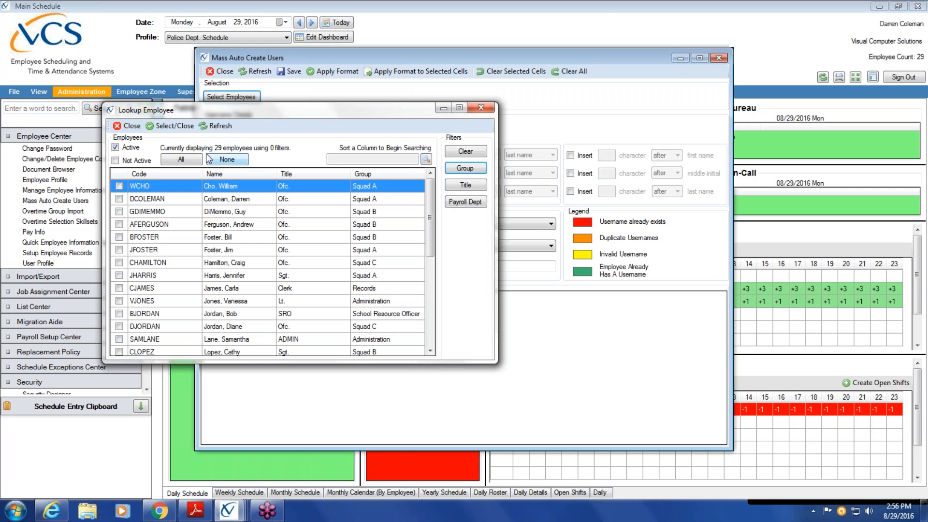
left_click(478, 186)
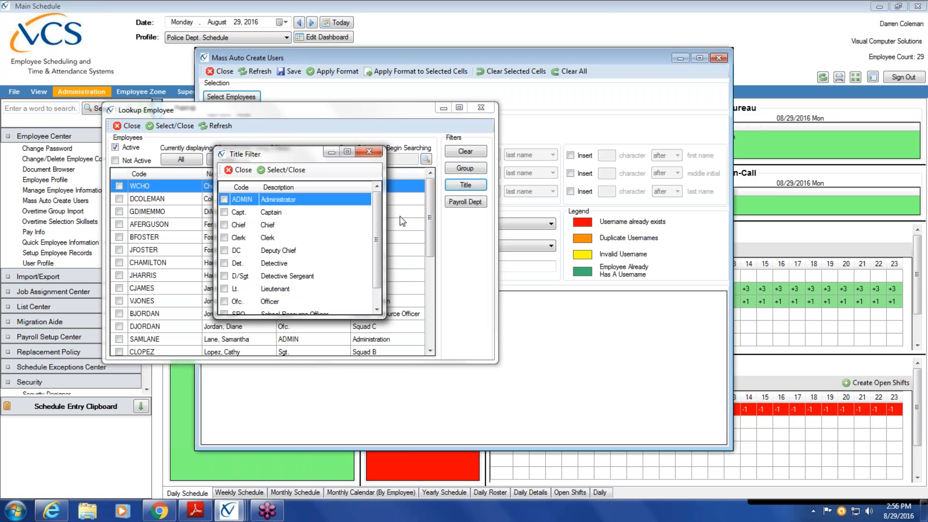
Filter the lookup to Ofc., Det. and Clerk titles and check all 19 employees.
scroll(376, 252, "down", 1)
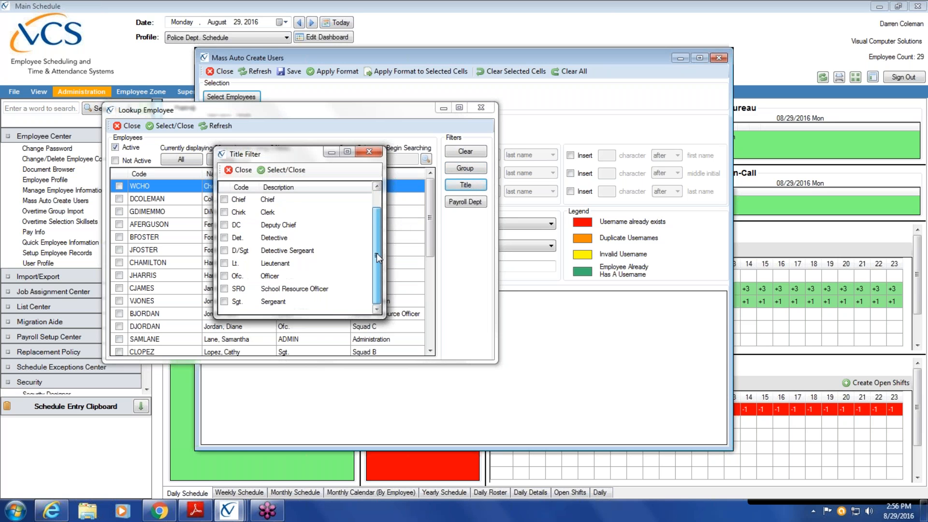
left_click(223, 277)
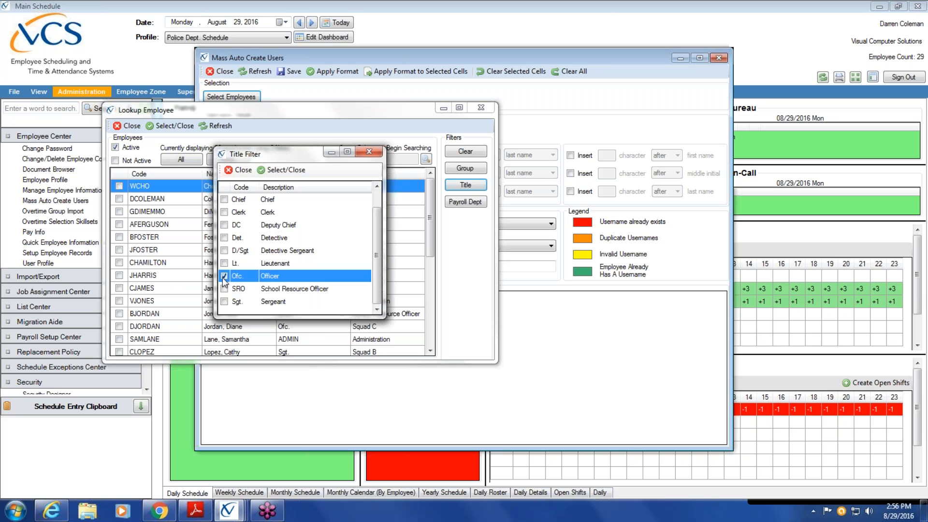
left_click(224, 238)
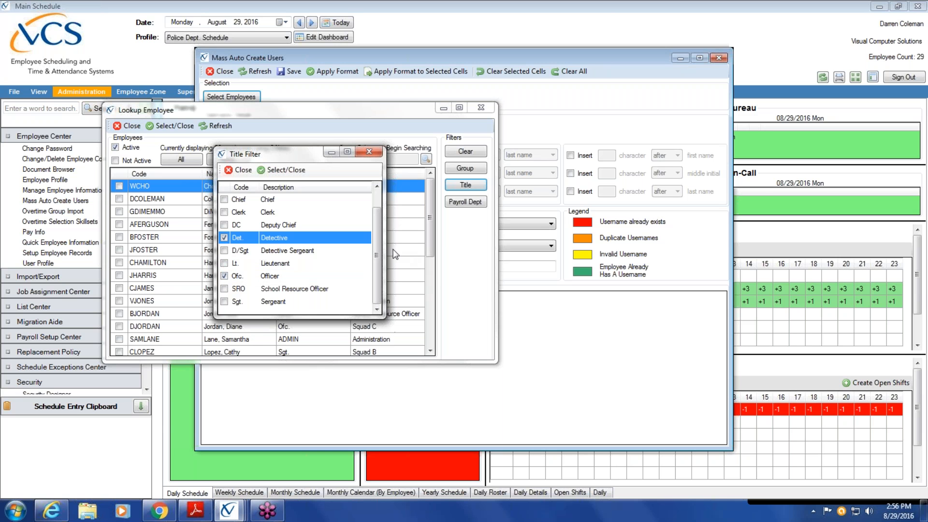
left_click(224, 213)
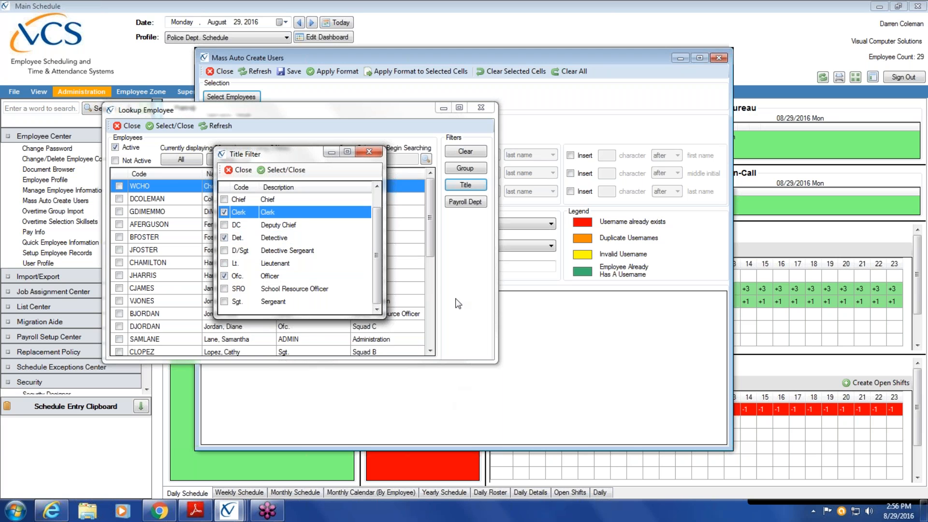
scroll(377, 251, "up", 1)
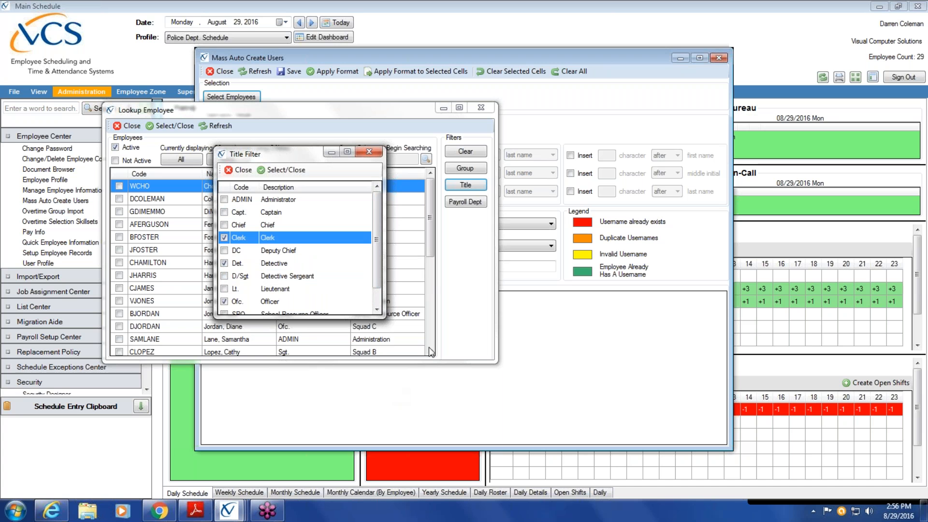
left_click(293, 171)
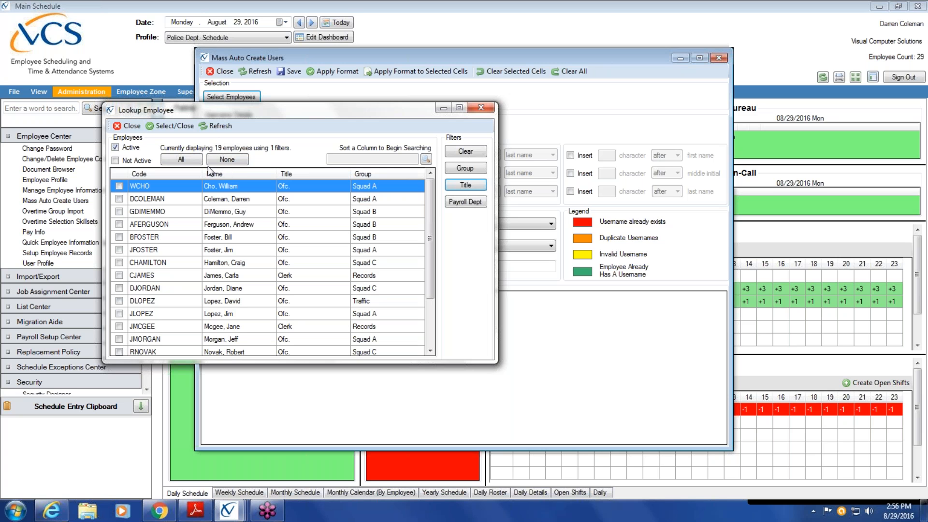
left_click(181, 161)
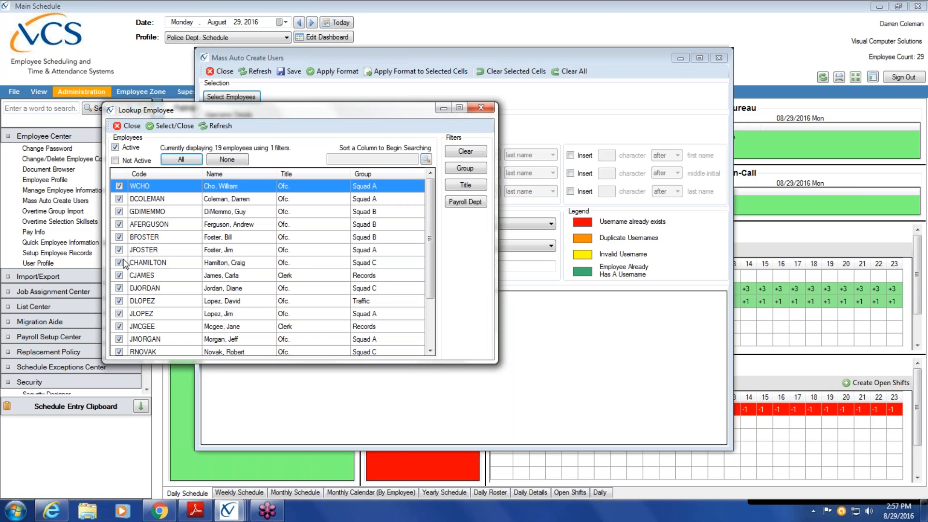
Load the selected employees into the list, ignoring those with pre-existing usernames.
left_click(174, 125)
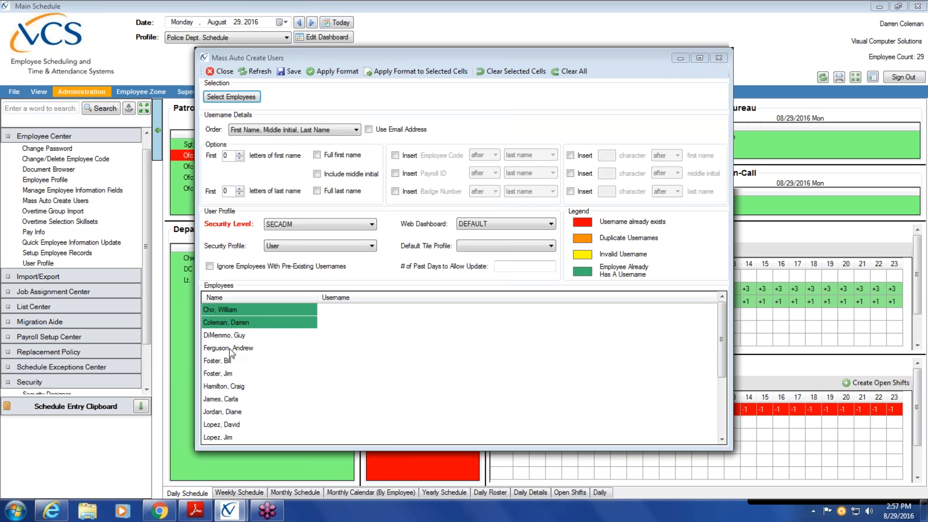
left_click_drag(723, 344, 730, 321)
left_click(210, 266)
left_click(239, 154)
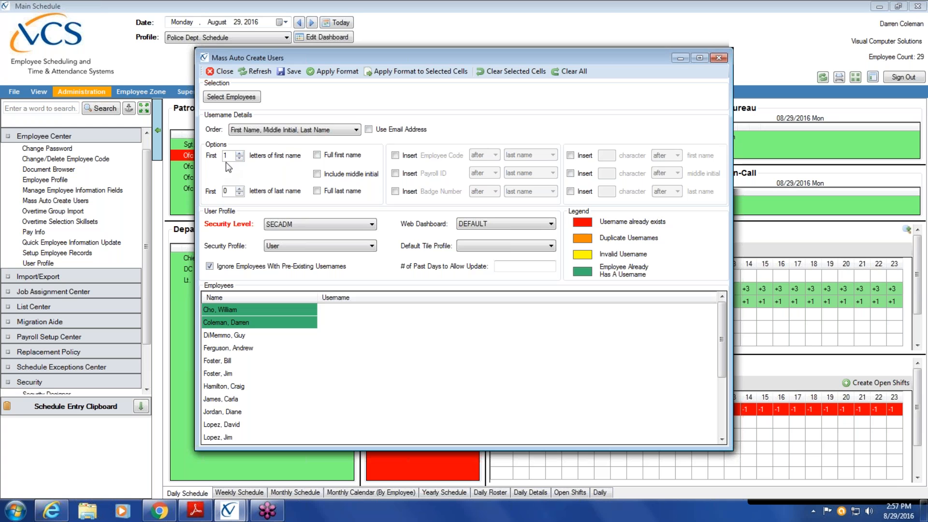
left_click(317, 191)
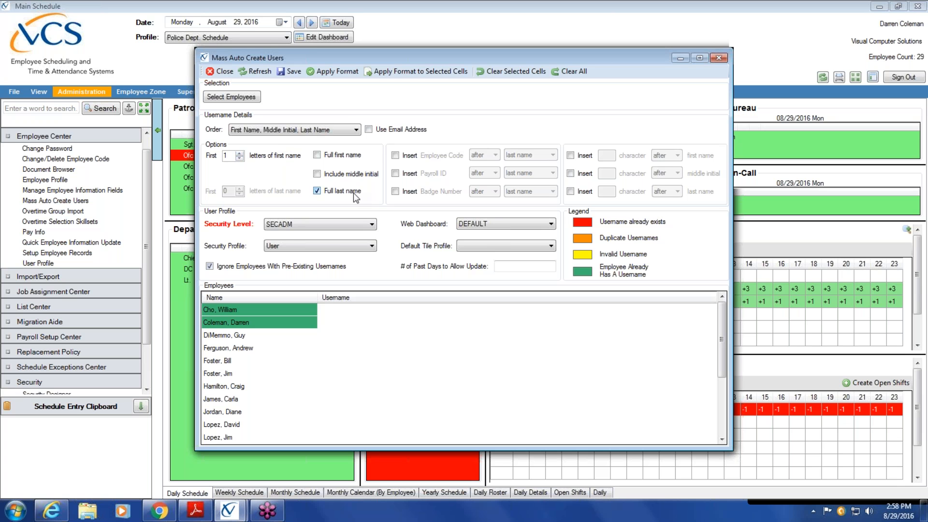
left_click(347, 71)
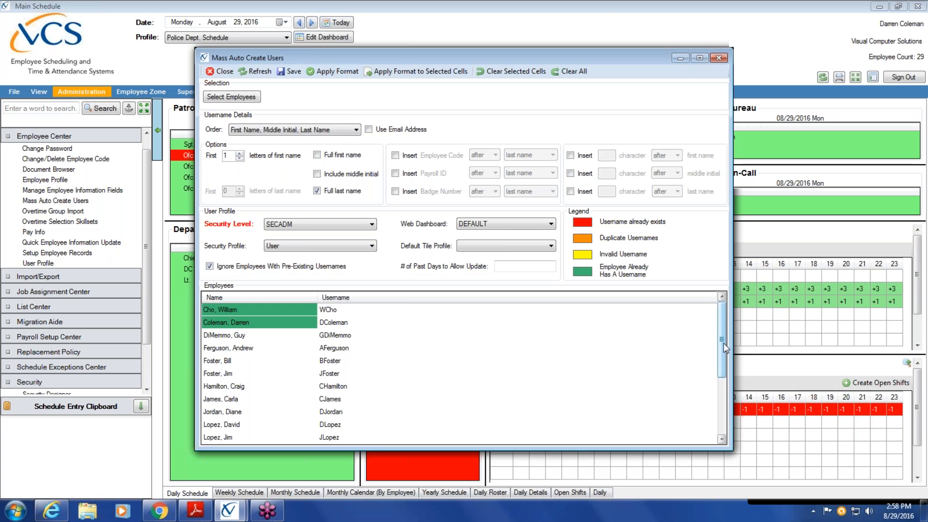
scroll(725, 329, "down", 3)
scroll(723, 325, "up", 3)
left_click(337, 315)
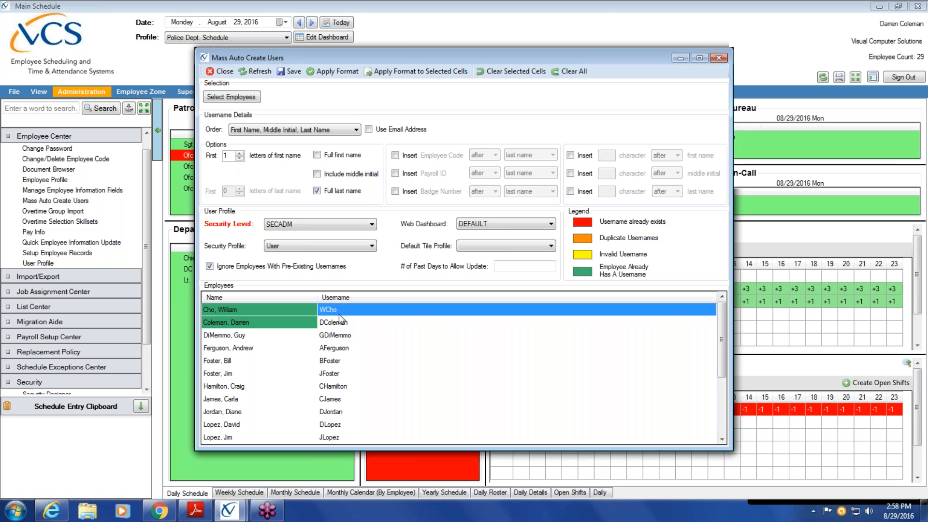
Regenerate usernames as payroll ID only, with 0 first-name letters and no last name.
left_click(239, 158)
left_click(316, 190)
left_click(395, 173)
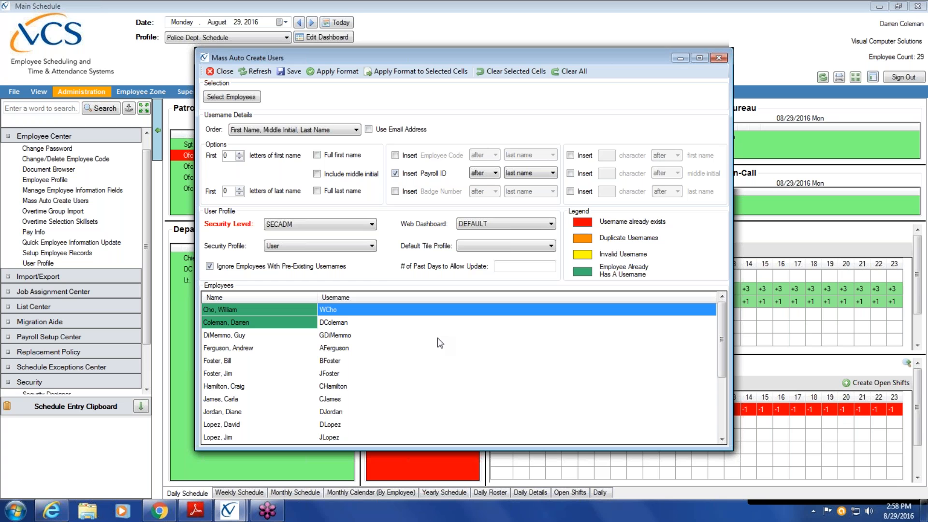
left_click(347, 70)
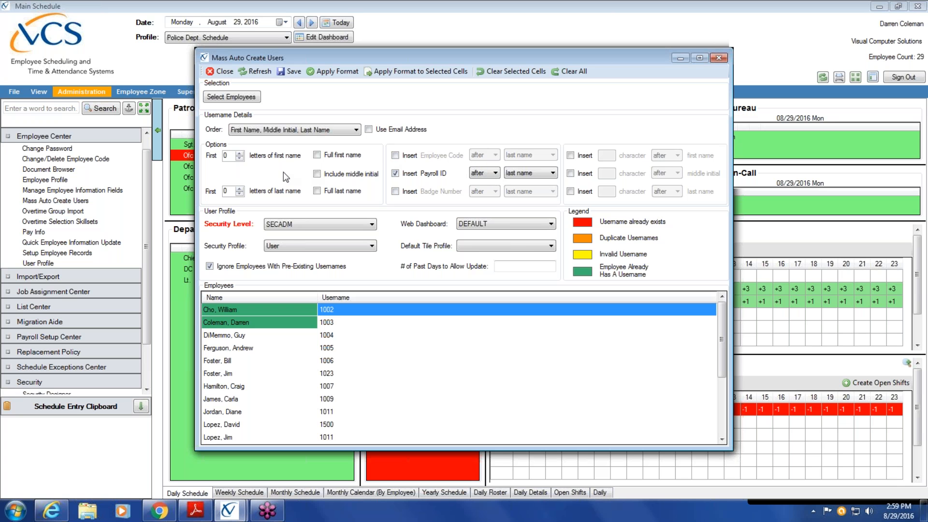
left_click(232, 156)
key("BackSpace")
left_click(232, 192)
key("BackSpace")
type("5")
left_click(334, 71)
left_click(332, 324)
left_click(336, 336)
left_click(337, 349)
left_click(335, 362)
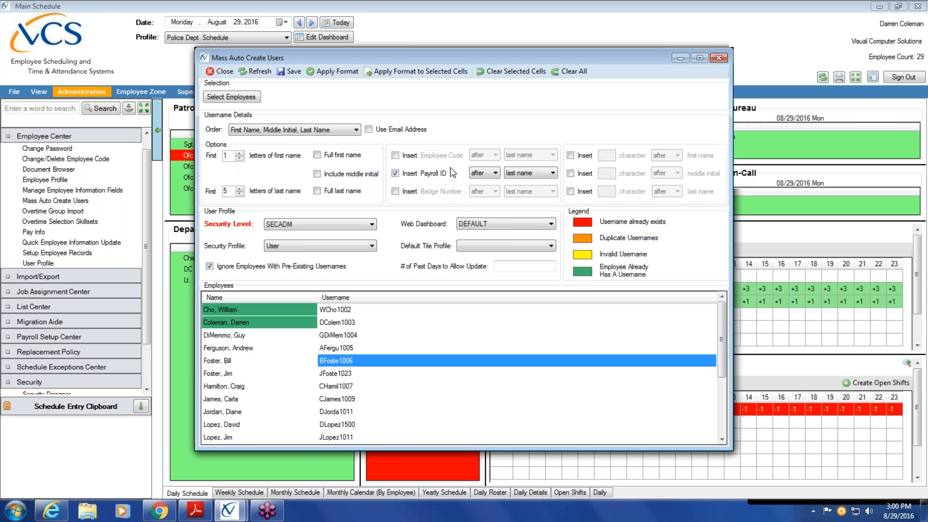
Regenerate usernames from 3 first-name and 5 last-name letters, without the payroll ID.
left_click(396, 173)
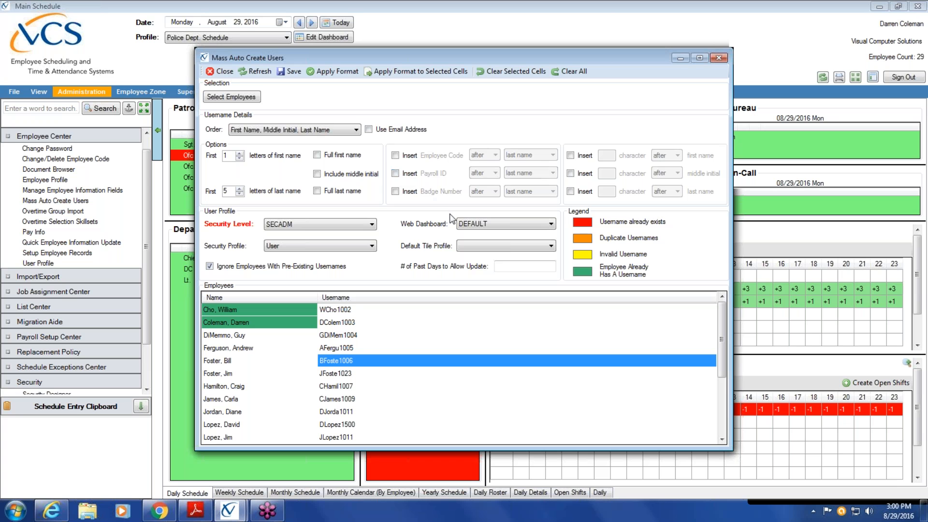
left_click(240, 154)
left_click(341, 69)
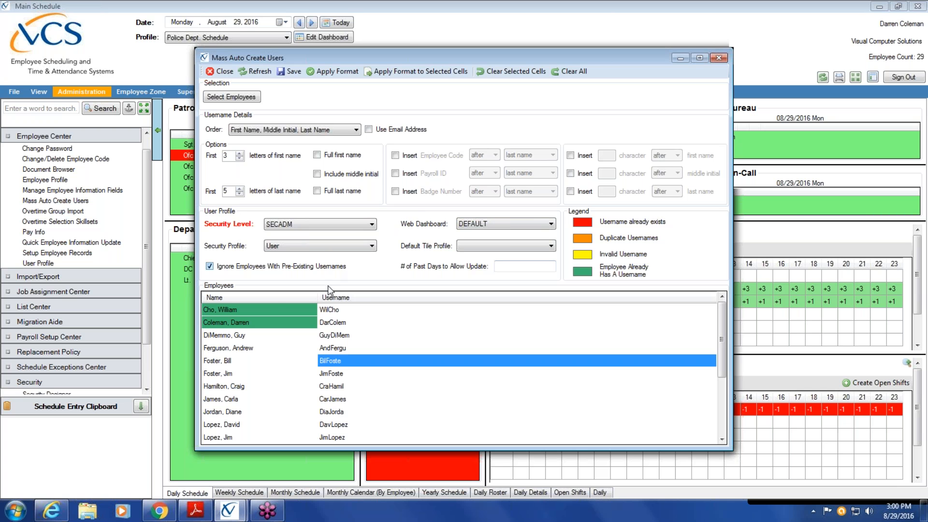
Keep the User security profile, with Patrol web dashboard and Police Dept. Schedule tile profile.
left_click(373, 246)
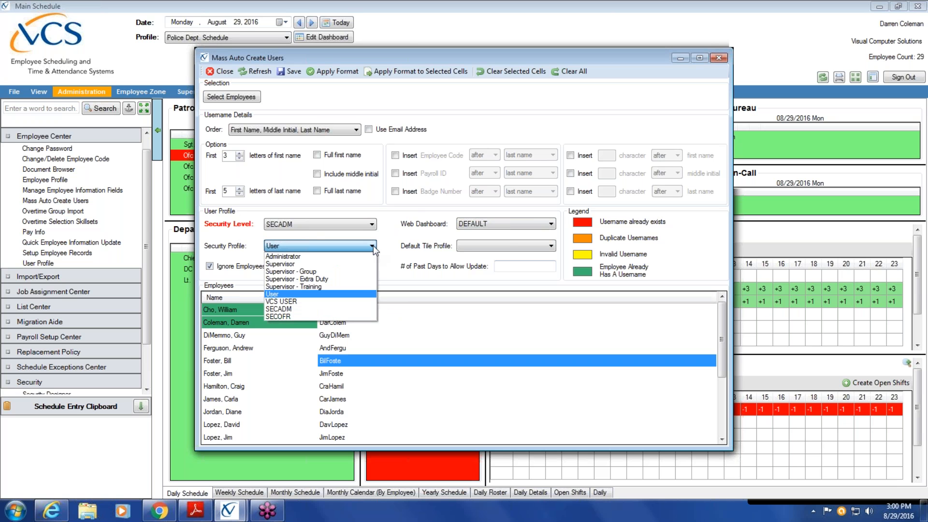
left_click(347, 295)
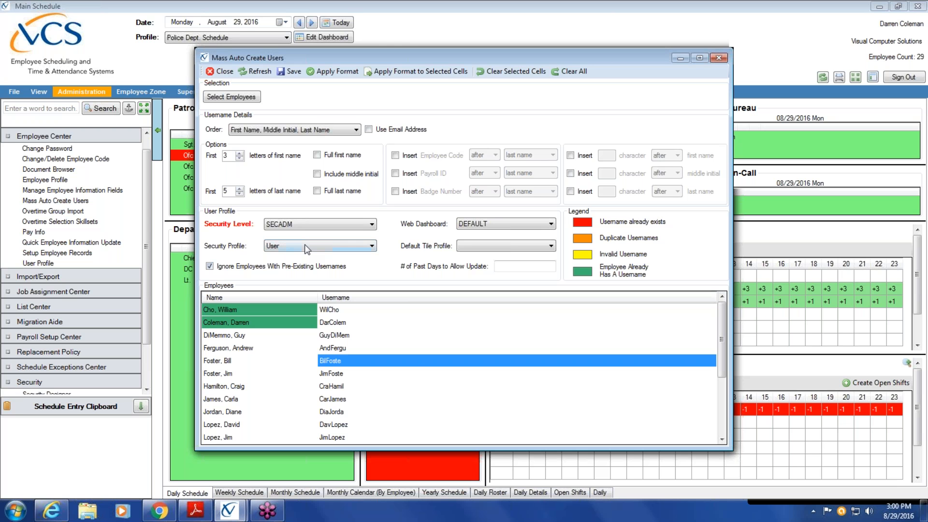
scroll(721, 321, "down", 6)
scroll(714, 377, "up", 6)
left_click(551, 224)
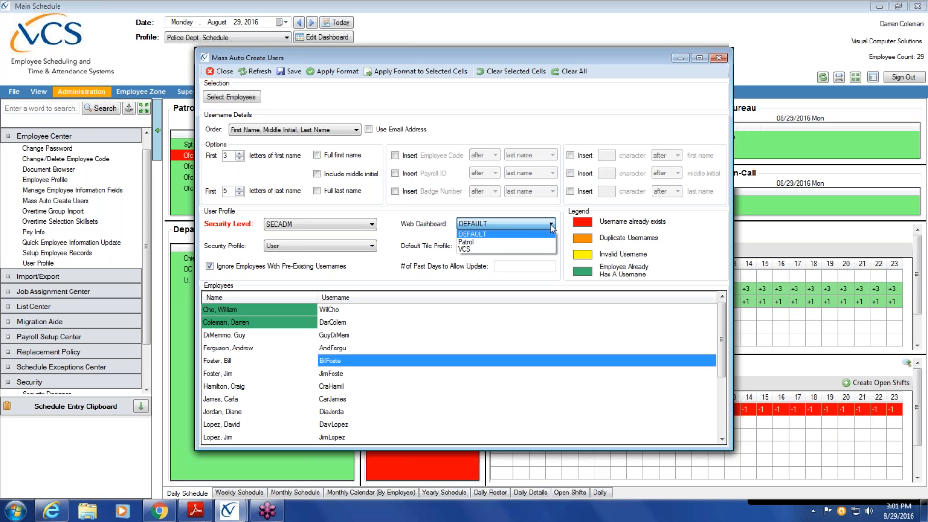
left_click(538, 242)
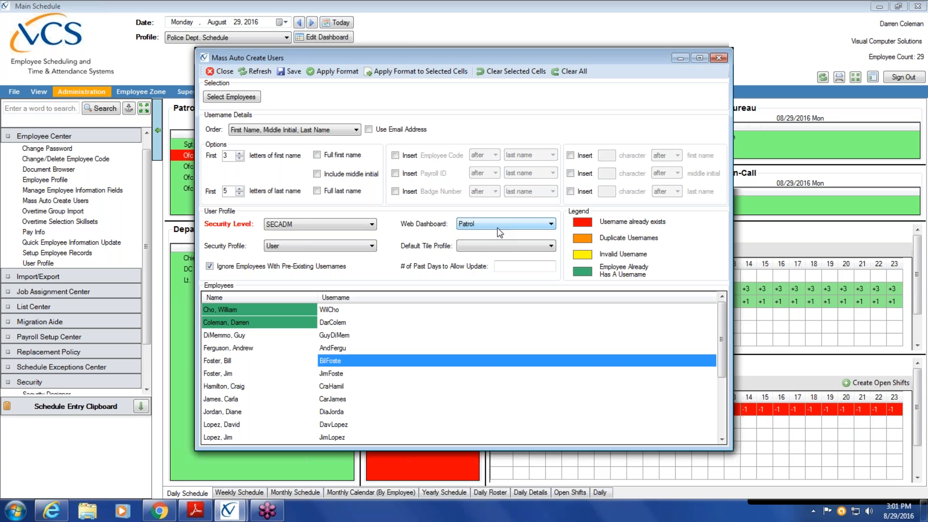
left_click(551, 224)
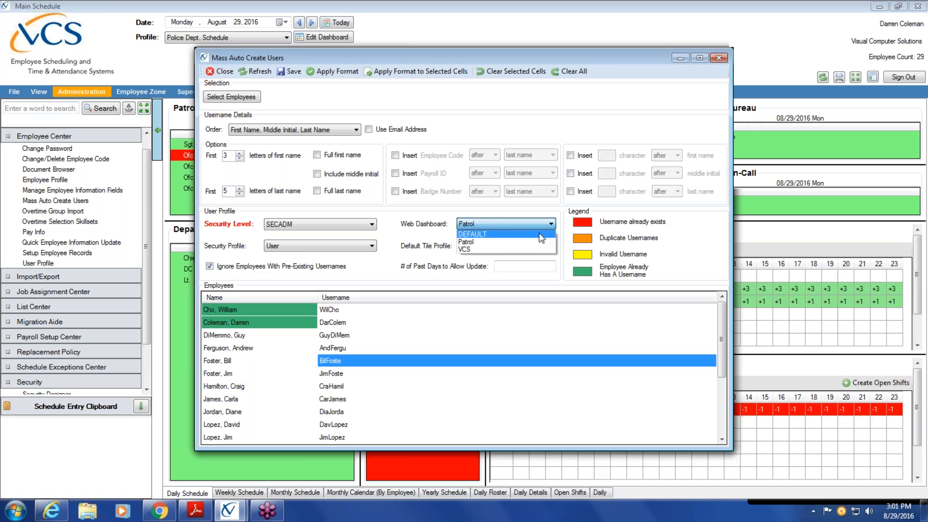
left_click(530, 242)
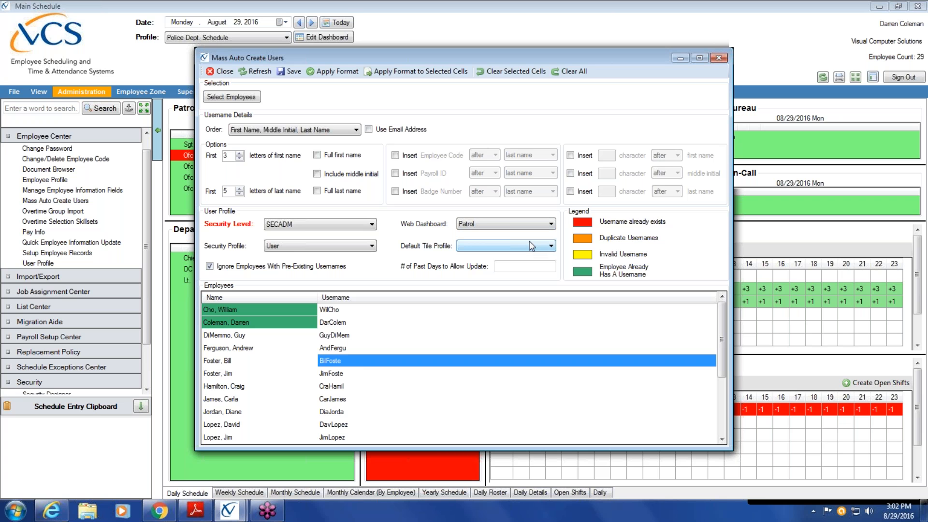
left_click(551, 247)
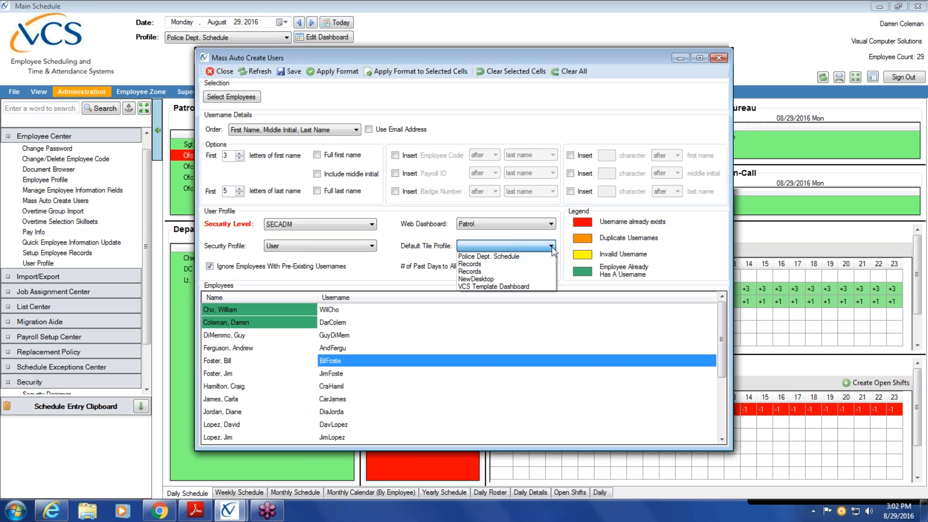
left_click(529, 257)
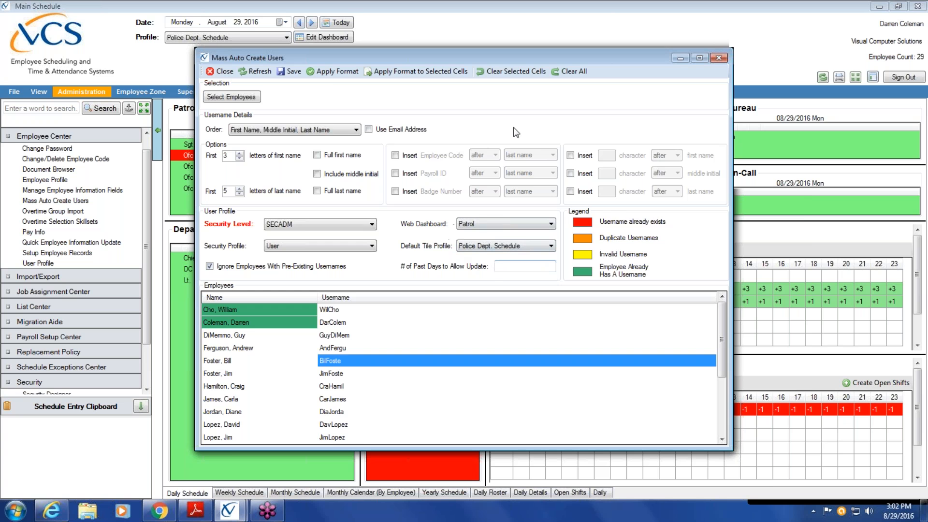
left_click_drag(446, 55, 523, 77)
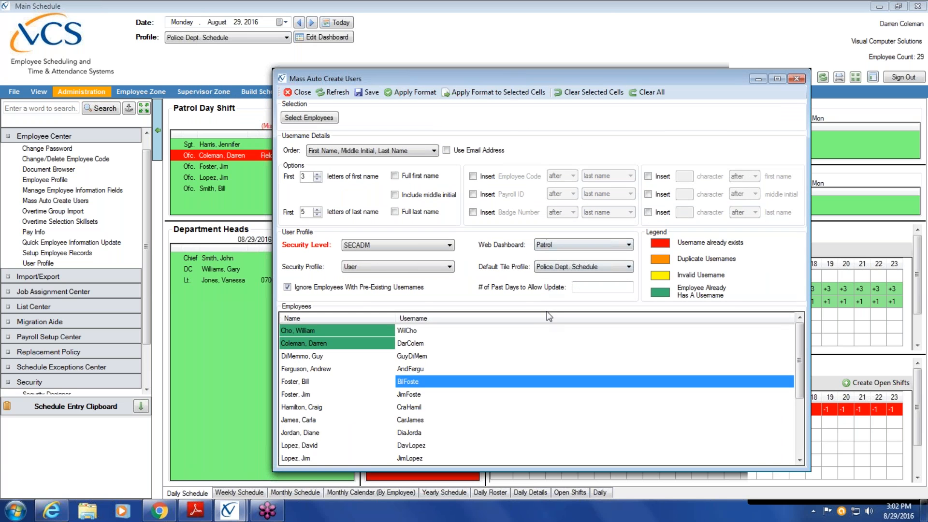
Reposition the Mass Auto Create Users dialog and set # of Past Days to Allow Update to 7.
left_click(628, 267)
left_click(609, 269)
left_click_drag(432, 75, 510, 141)
left_click_drag(640, 210, 663, 331)
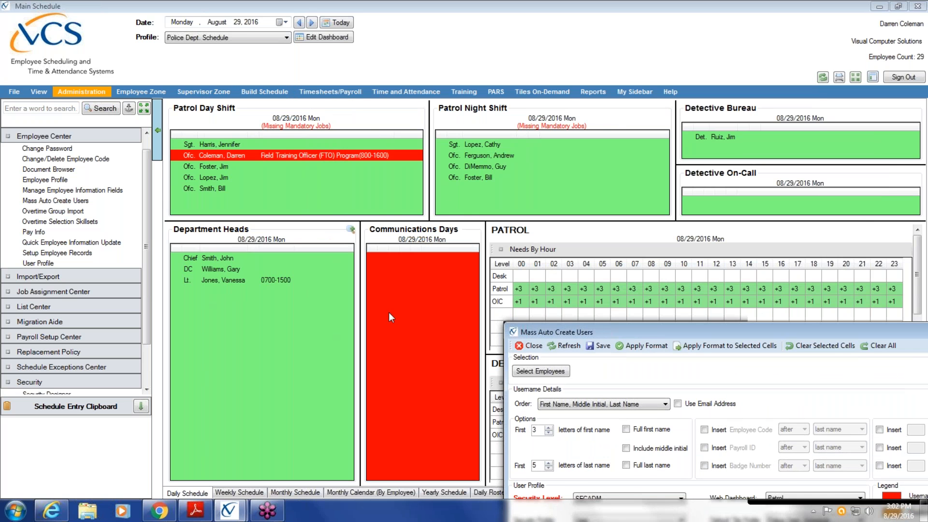
left_click_drag(617, 330, 300, 75)
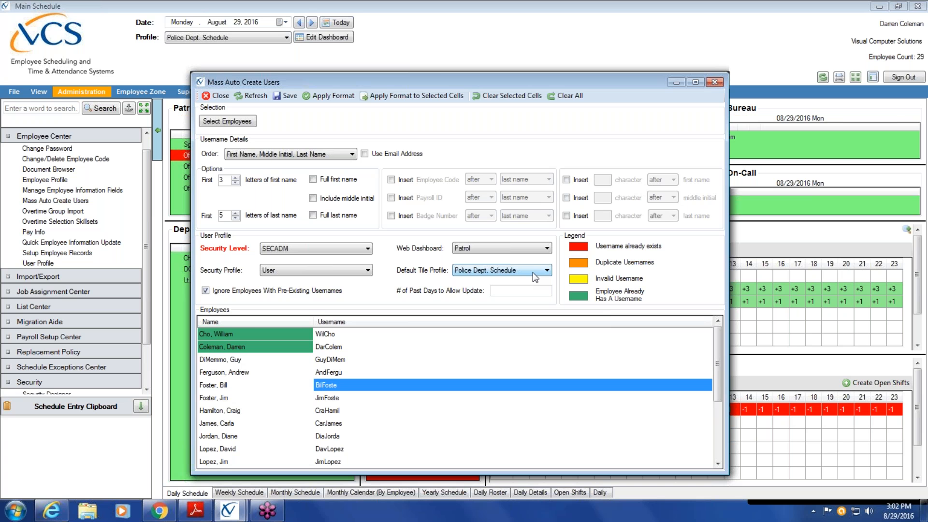
left_click(515, 290)
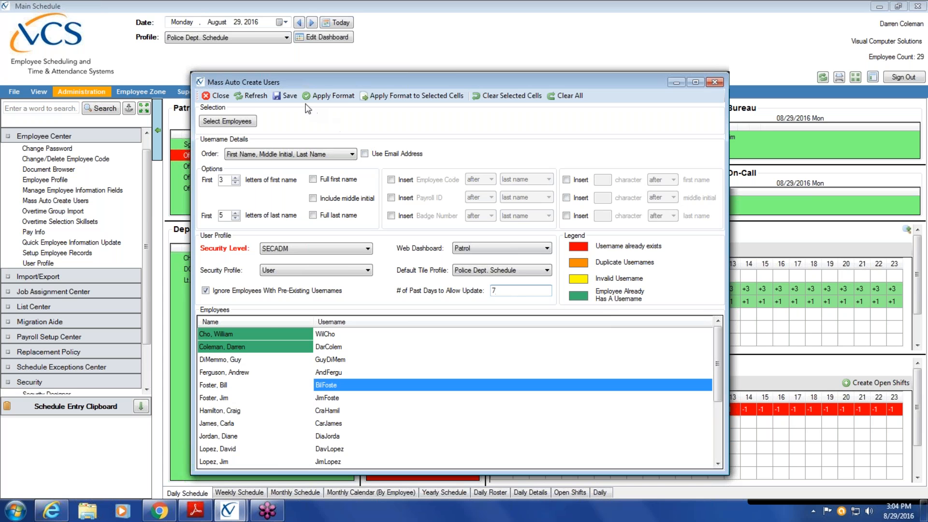
Save to create the 17 user profiles and dismiss the success message.
left_click(289, 96)
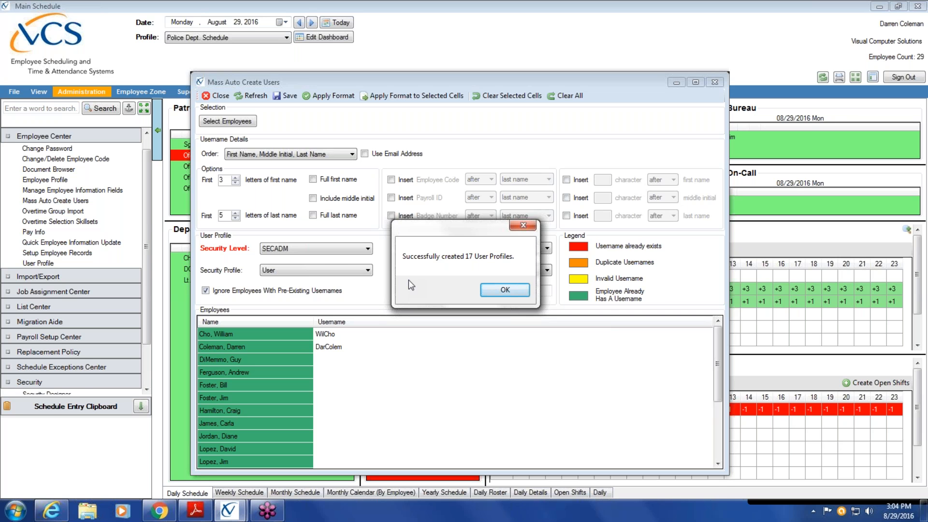
left_click(524, 292)
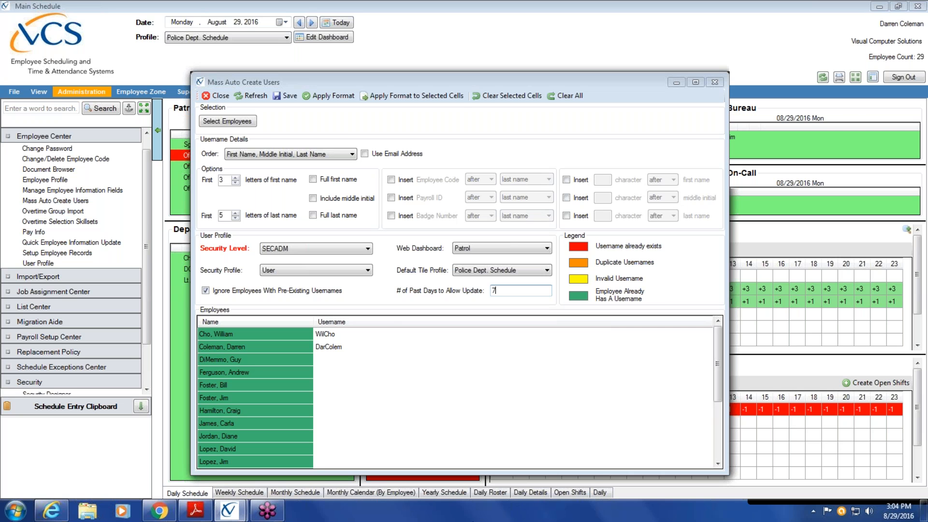
Filter employees by titles Sgt., D/Sgt and Lt. and add all five to the creation list.
left_click(243, 121)
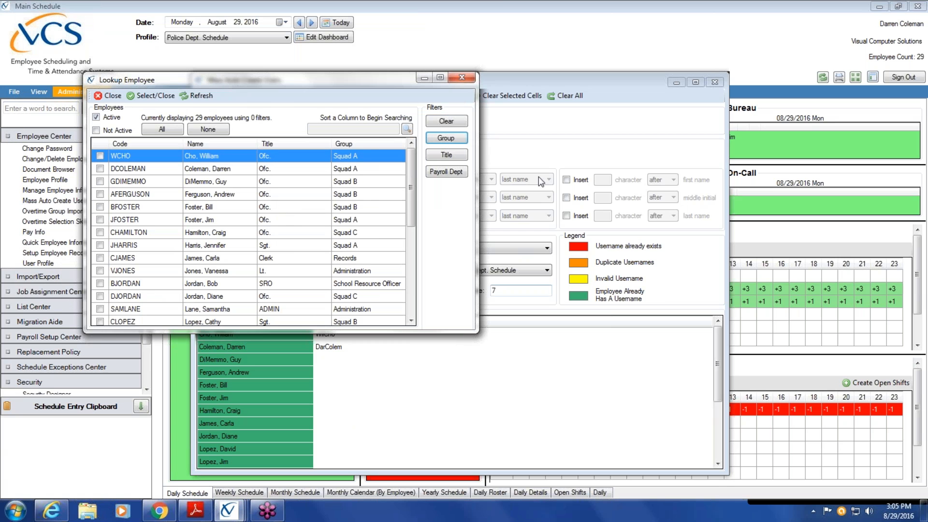
left_click(454, 153)
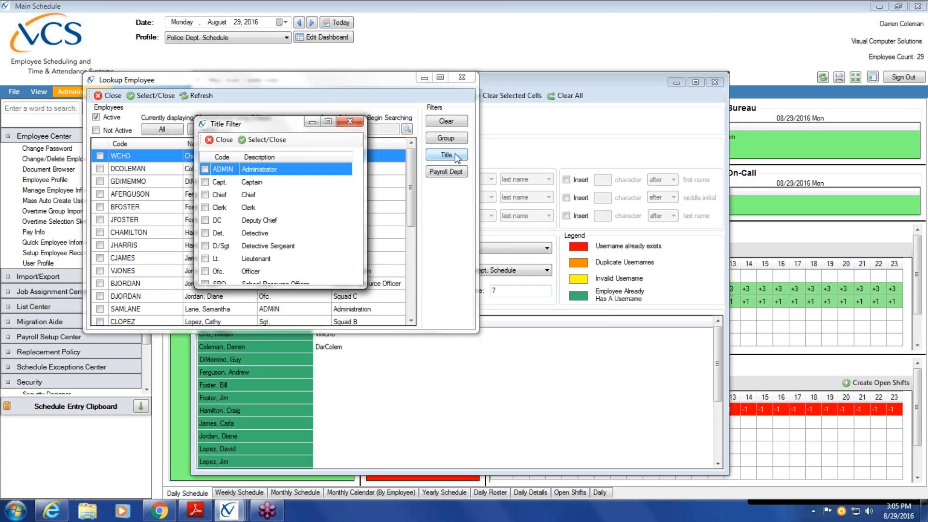
scroll(355, 232, "down", 1)
left_click(205, 272)
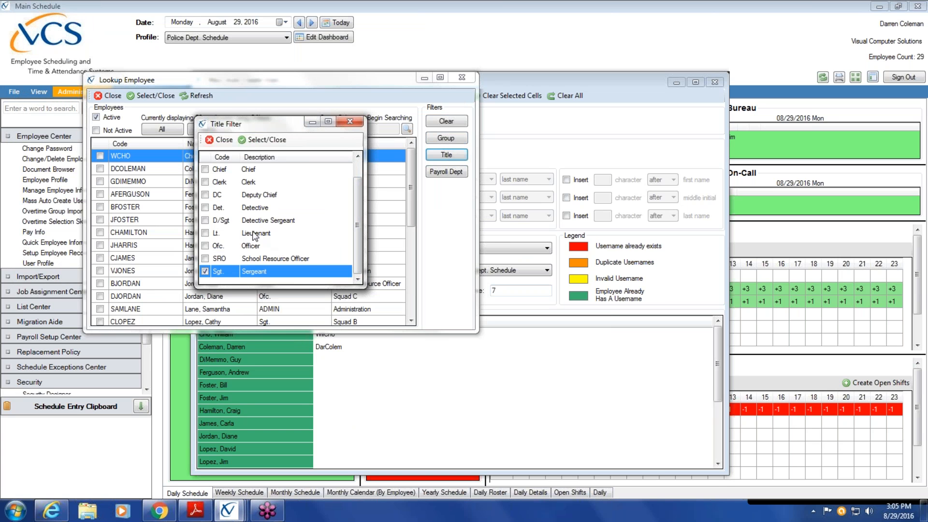
left_click(205, 220)
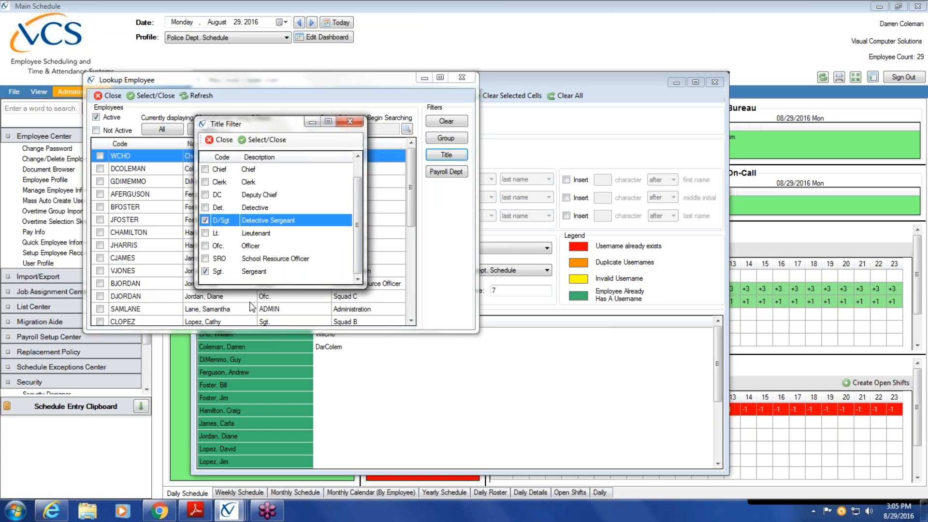
scroll(358, 218, "up", 1)
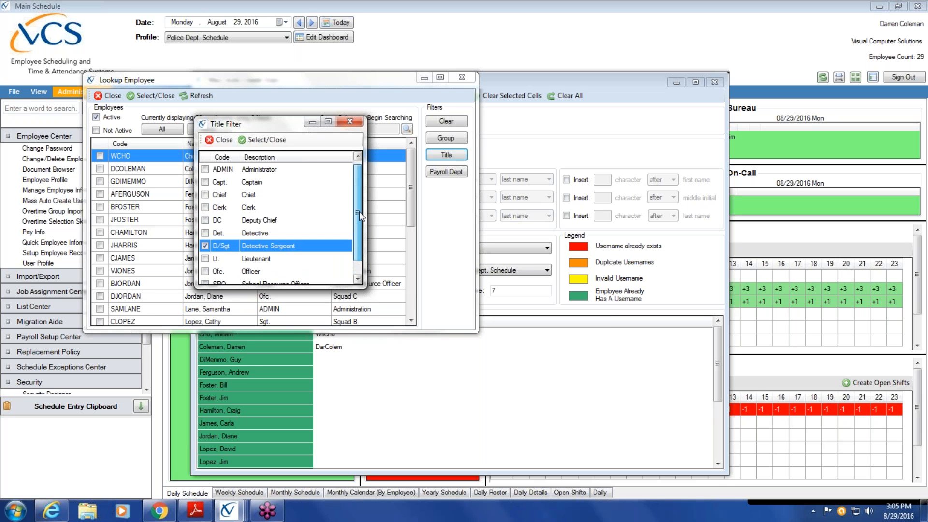
scroll(358, 228, "down", 1)
left_click(205, 233)
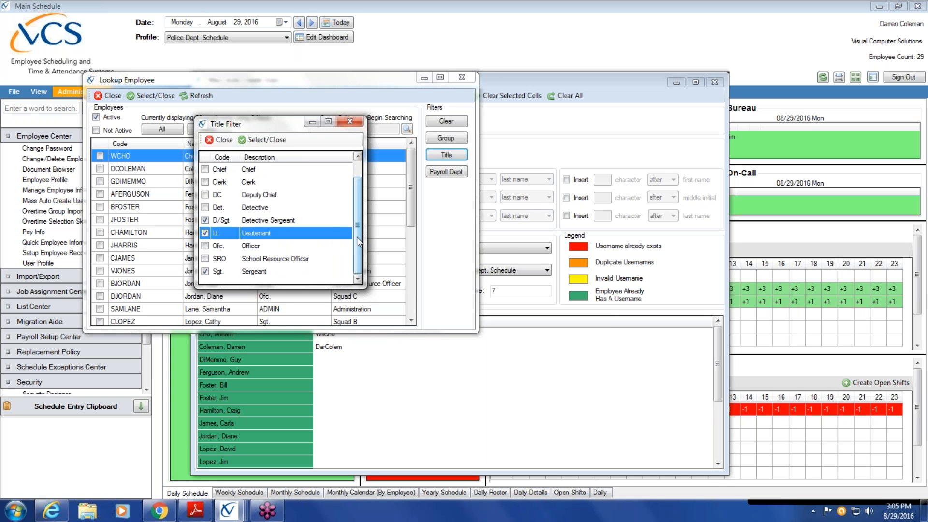
left_click(277, 140)
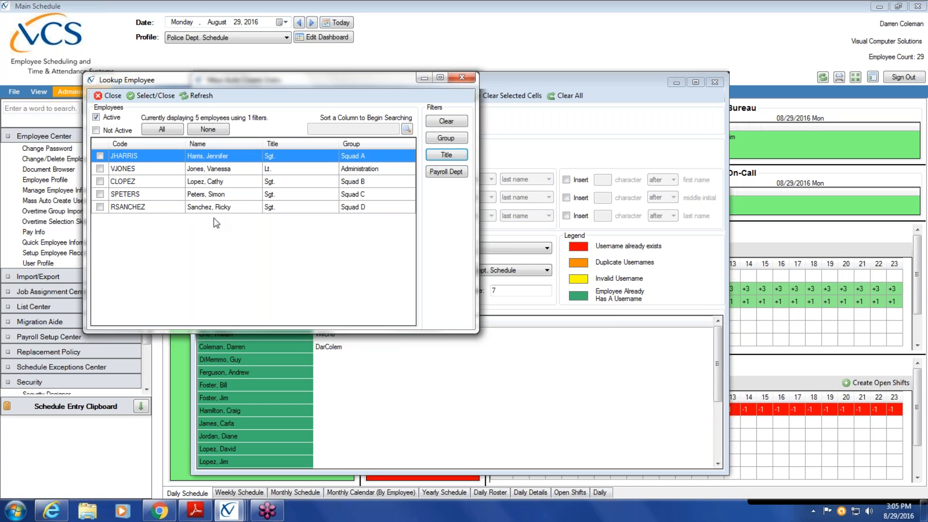
left_click(168, 132)
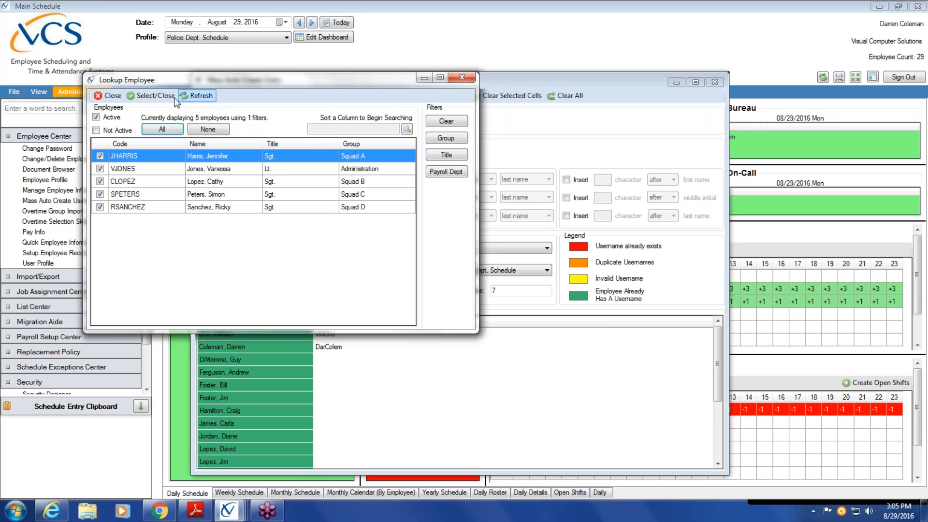
left_click(160, 98)
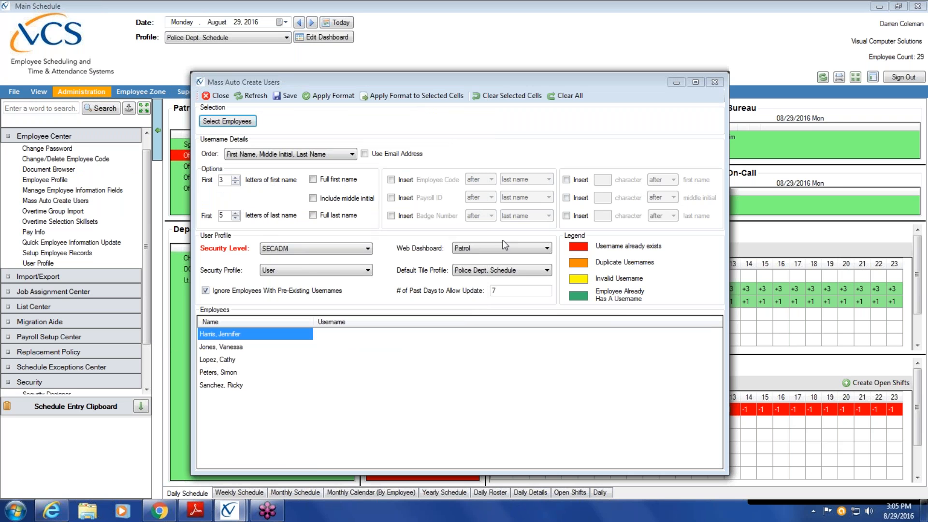
left_click(647, 167)
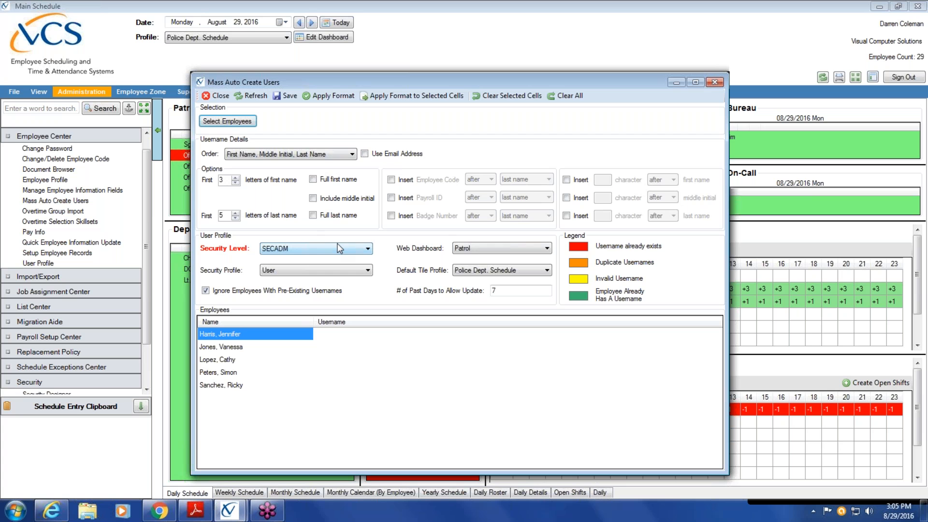
Set Supervisor security profile, Patrol dashboard, Police Dept. Schedule tiles and 30 past days.
left_click(368, 272)
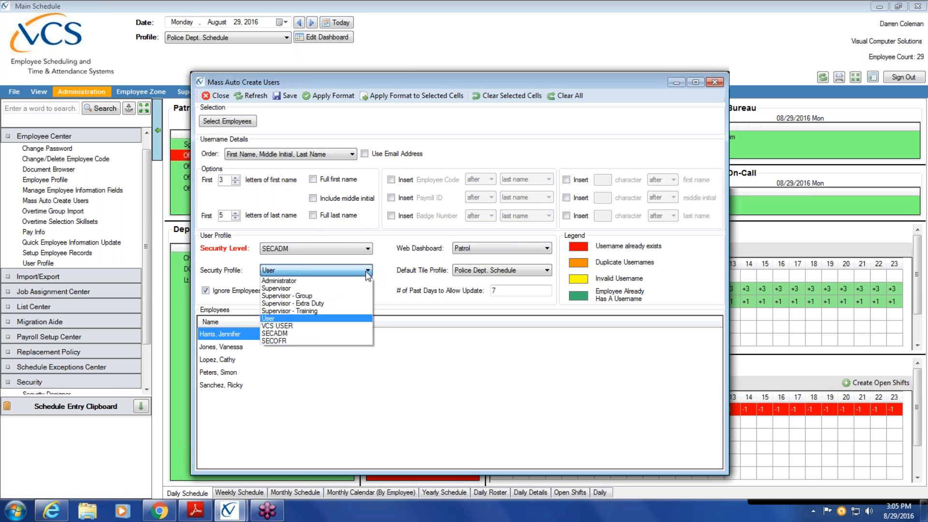
left_click(346, 289)
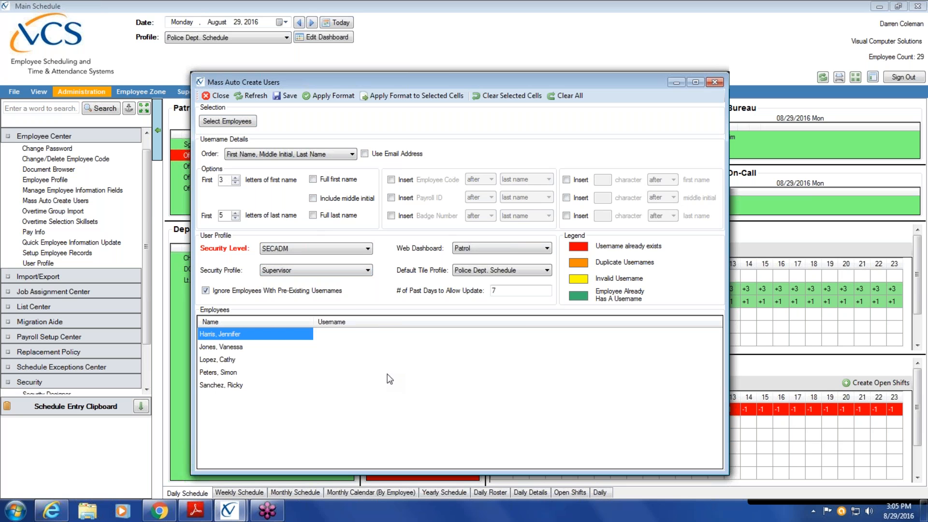
left_click(546, 249)
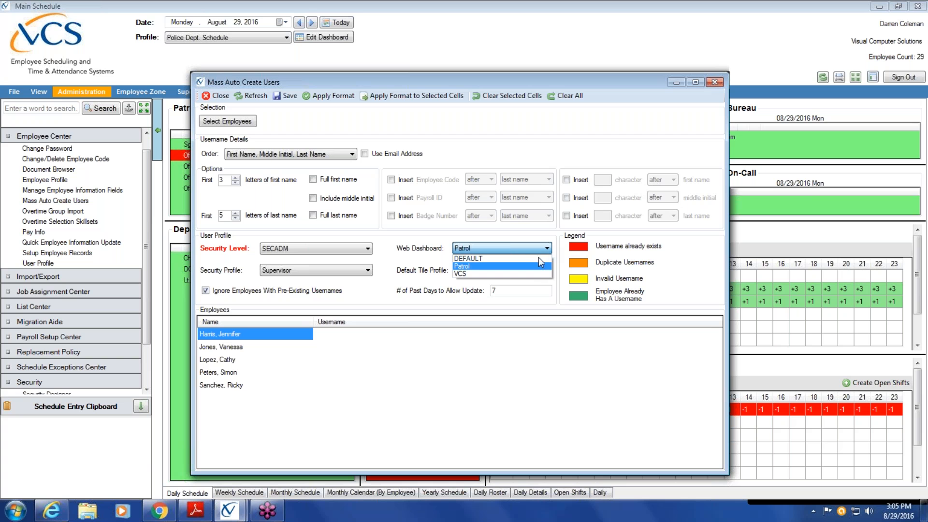
left_click(535, 267)
left_click(548, 271)
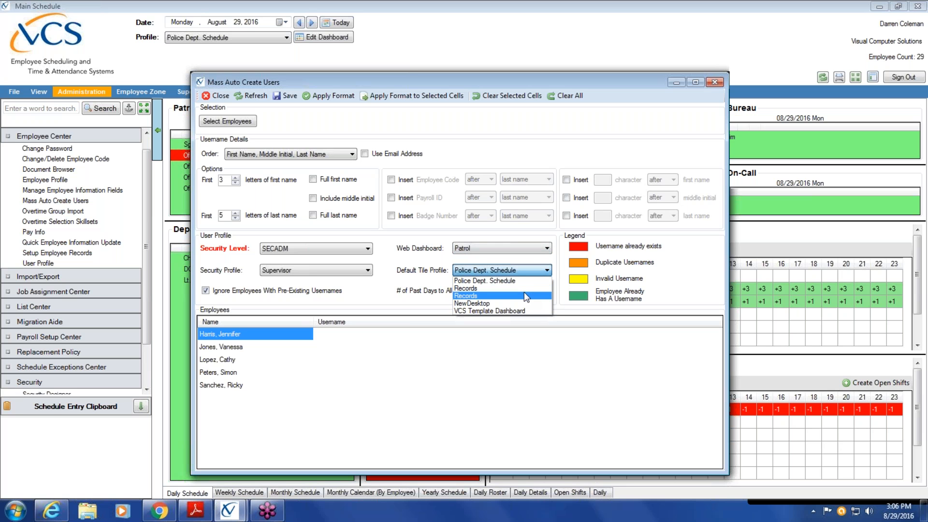
left_click(524, 281)
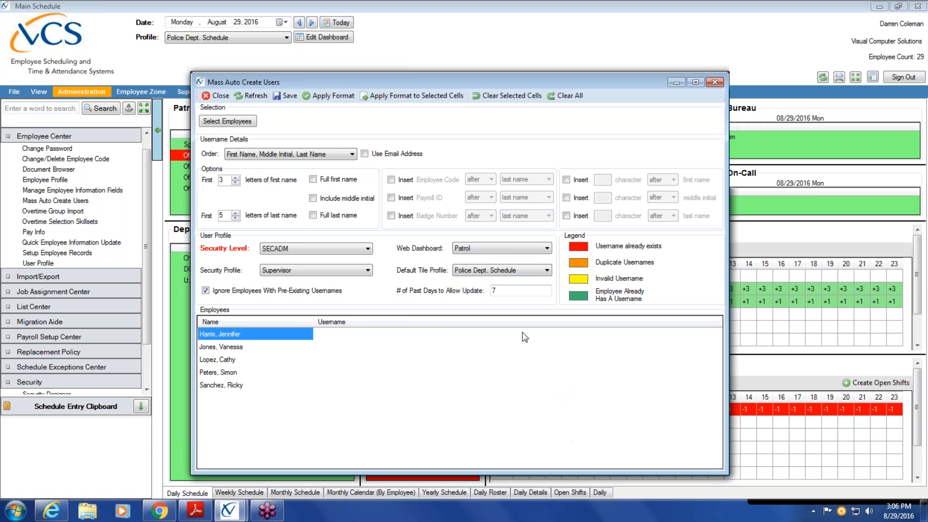
left_click(511, 291)
key("BackSpace")
type("30")
Generate usernames and save, creating the 4 new user profiles.
left_click(323, 95)
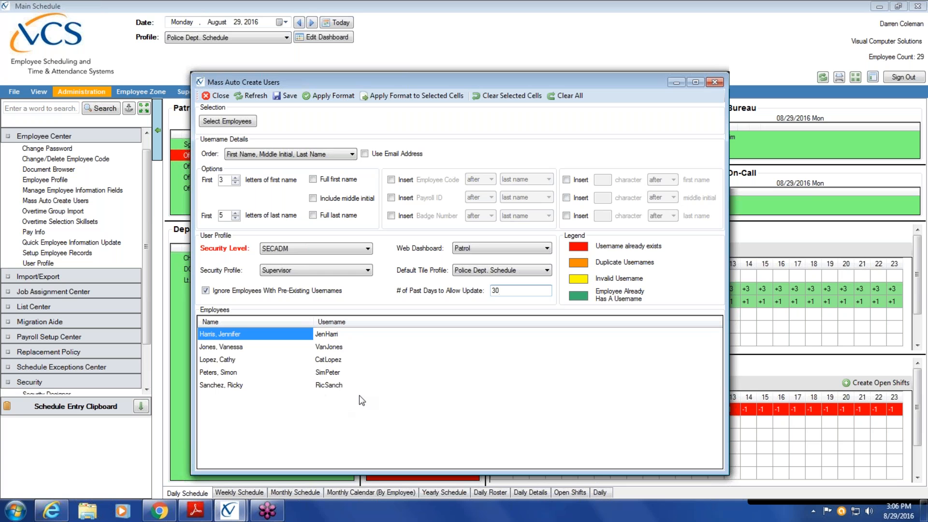
left_click(288, 96)
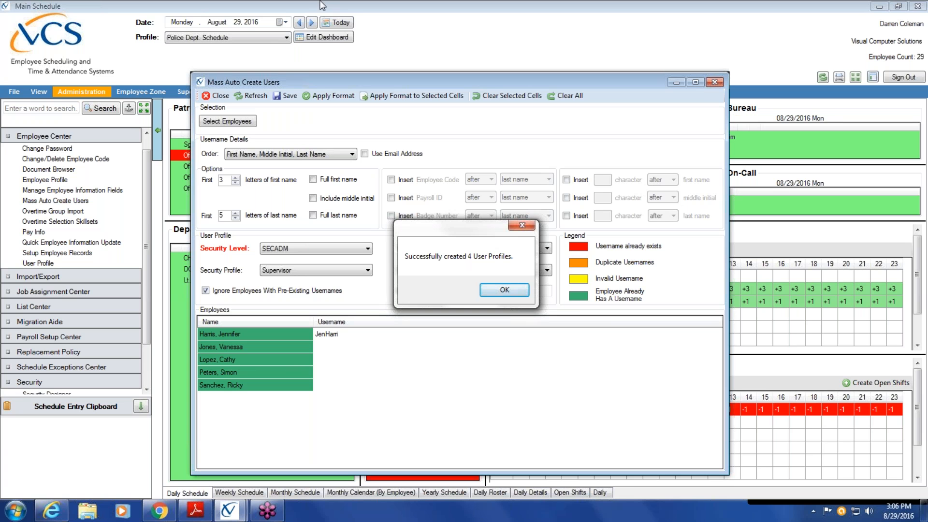
left_click(528, 293)
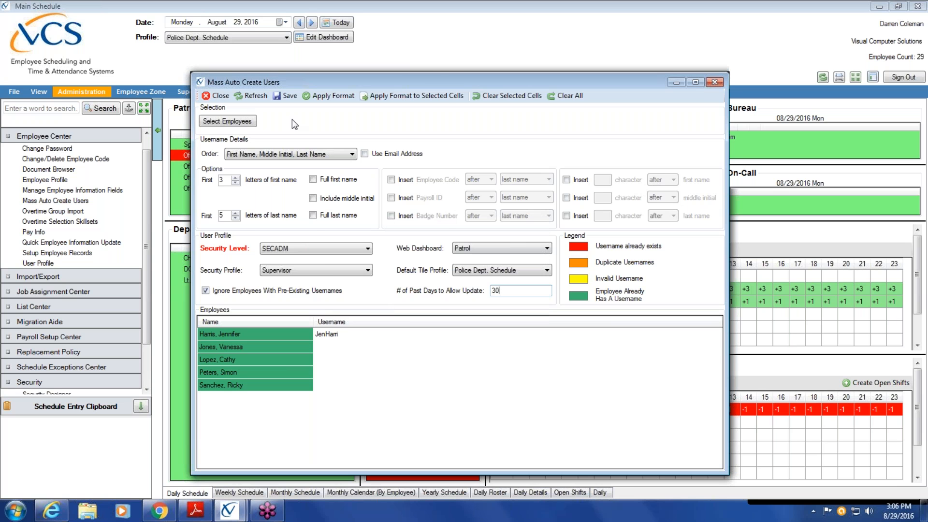
Filter employees by titles Chief, Capt. and DC and add all three to the creation list.
left_click(252, 125)
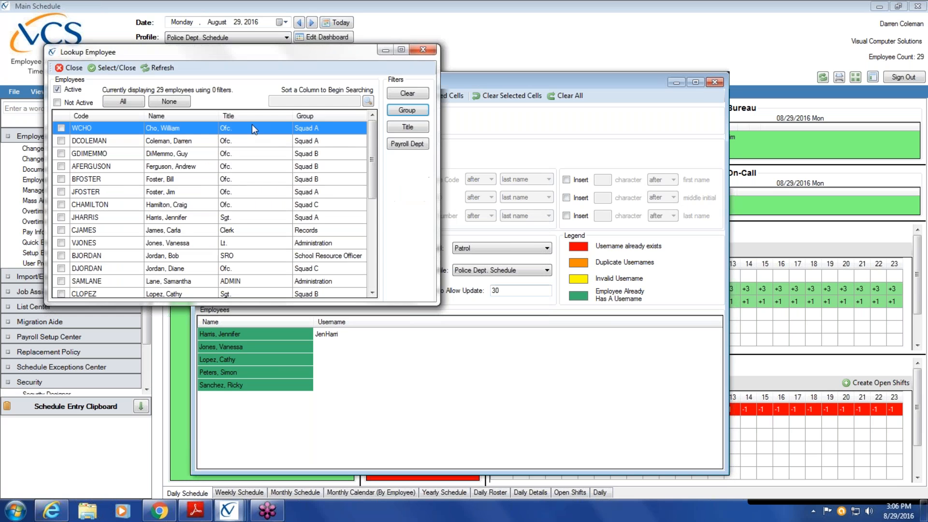
left_click(426, 129)
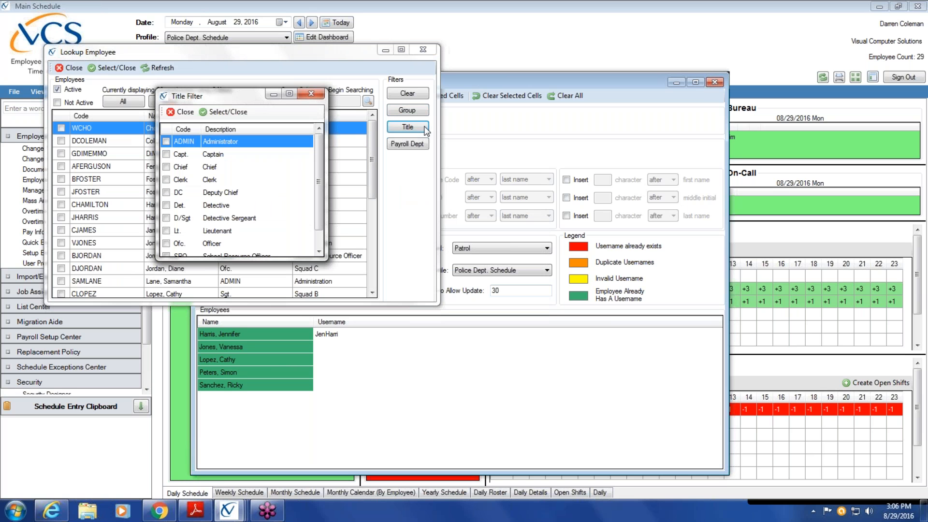
left_click(166, 166)
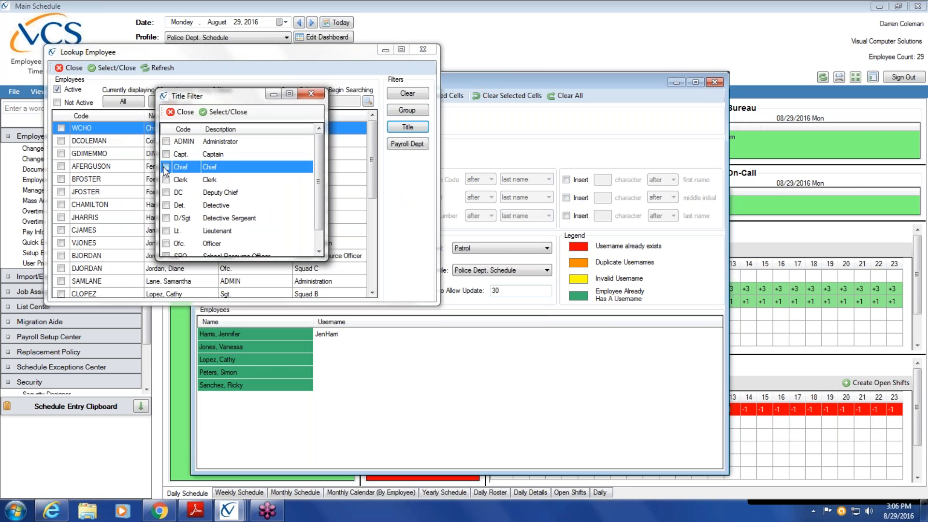
left_click(167, 154)
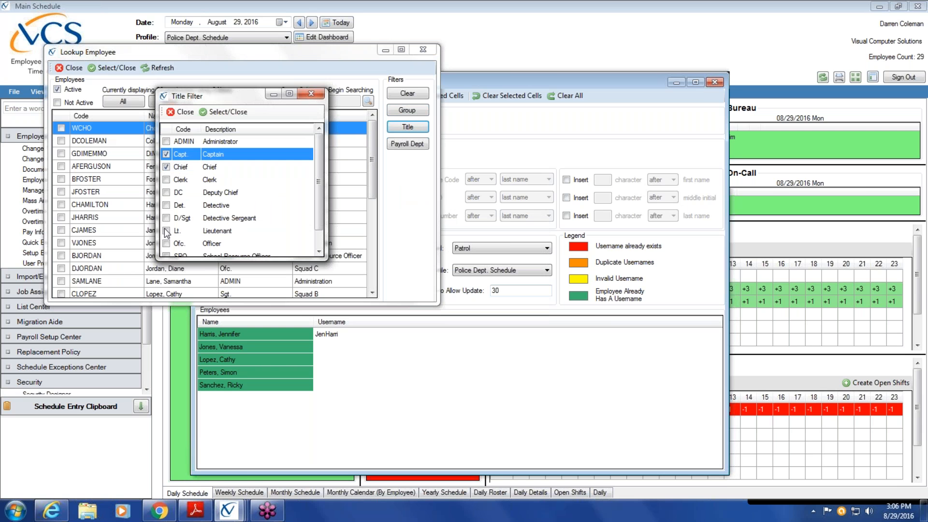
left_click(167, 192)
left_click(215, 112)
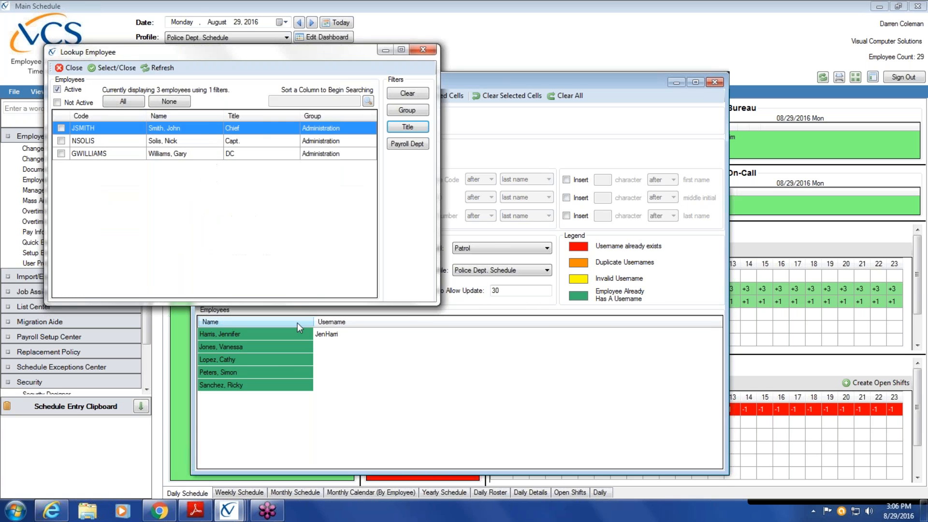
left_click(123, 101)
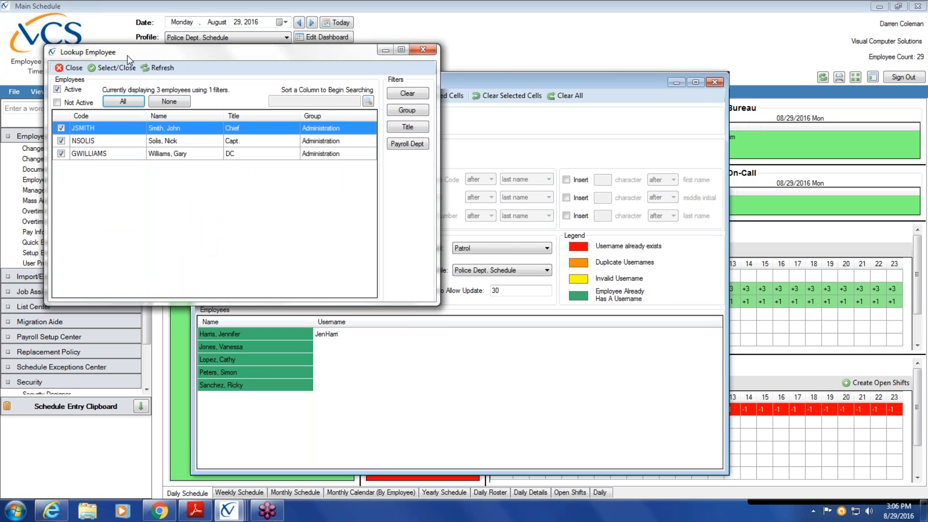
left_click(118, 68)
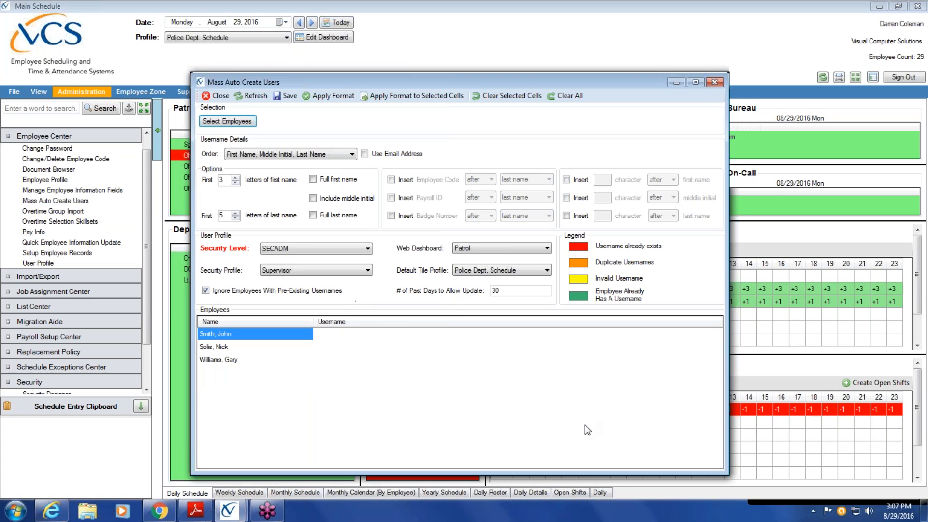
Use the Administrator security profile with 365 past days, then generate usernames and save.
left_click(368, 271)
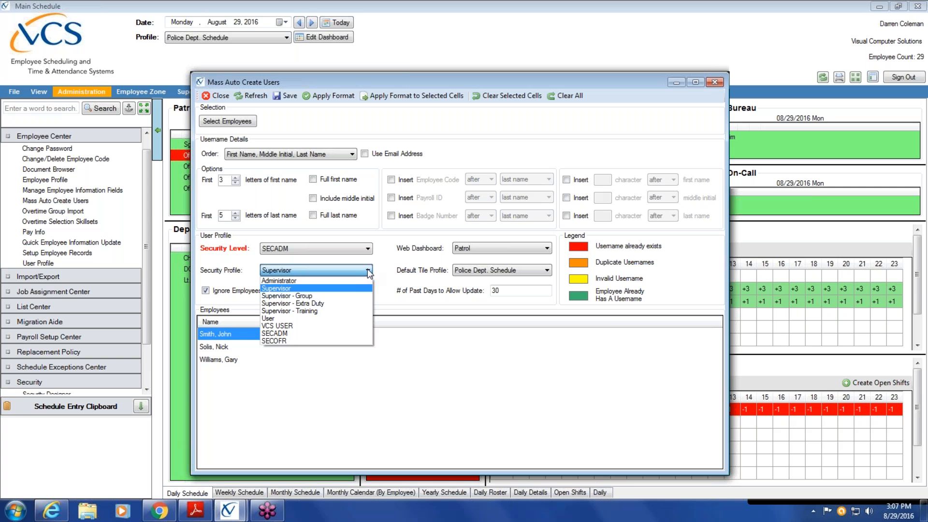
left_click(362, 281)
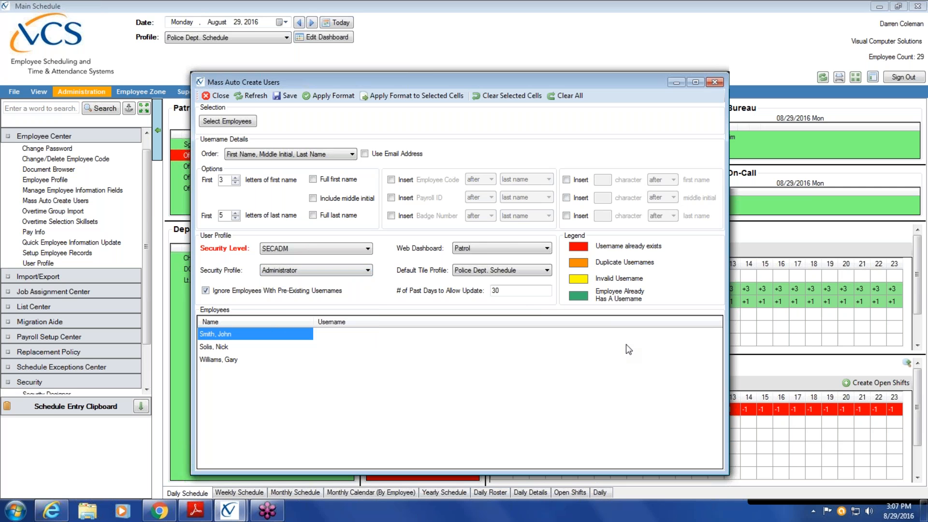
double_click(498, 290)
type("365")
left_click(341, 100)
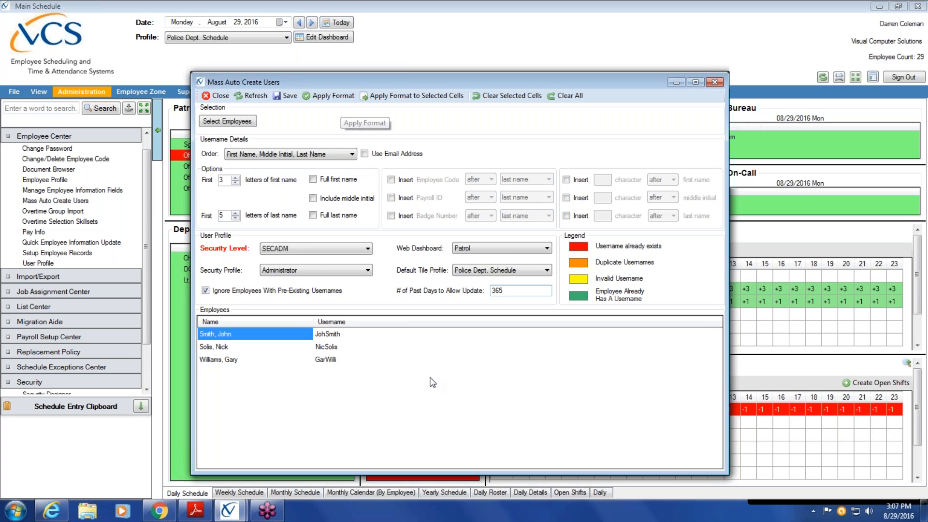
left_click(284, 97)
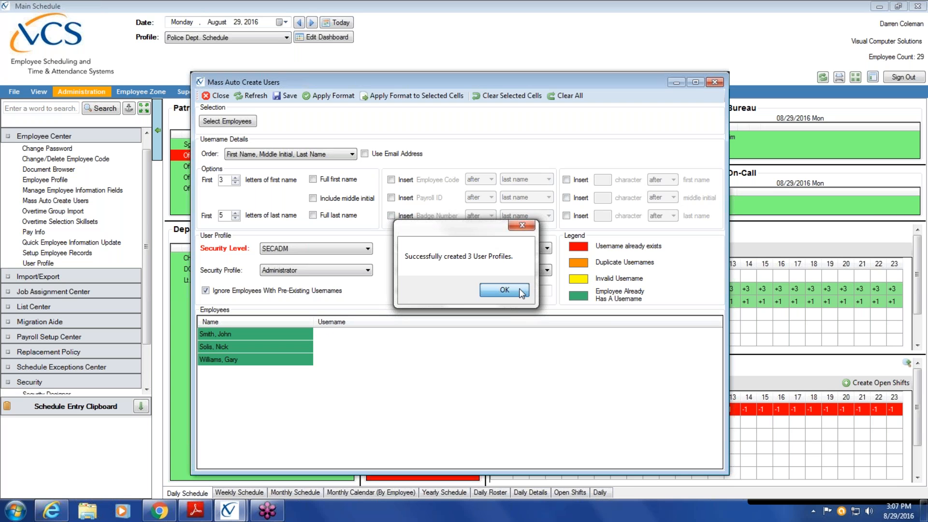
left_click(504, 289)
left_click(224, 97)
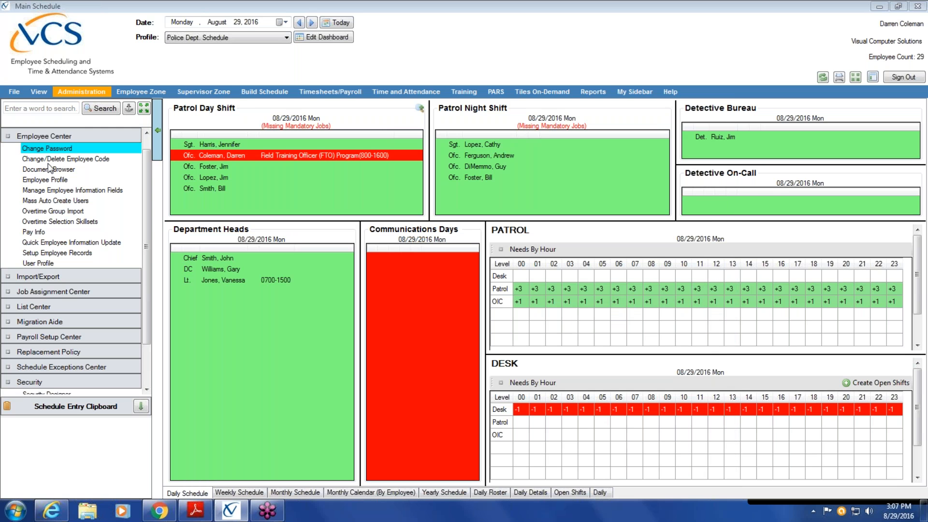
left_click(63, 262)
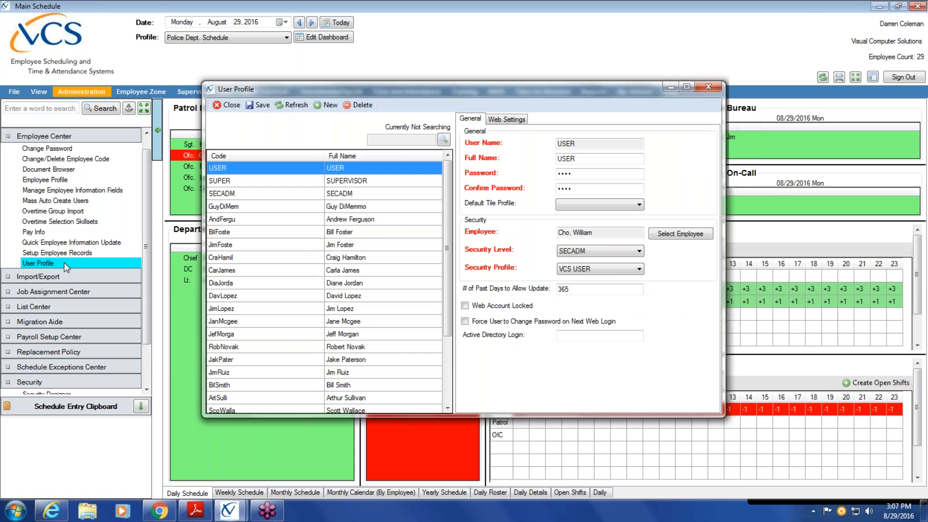
left_click(372, 211)
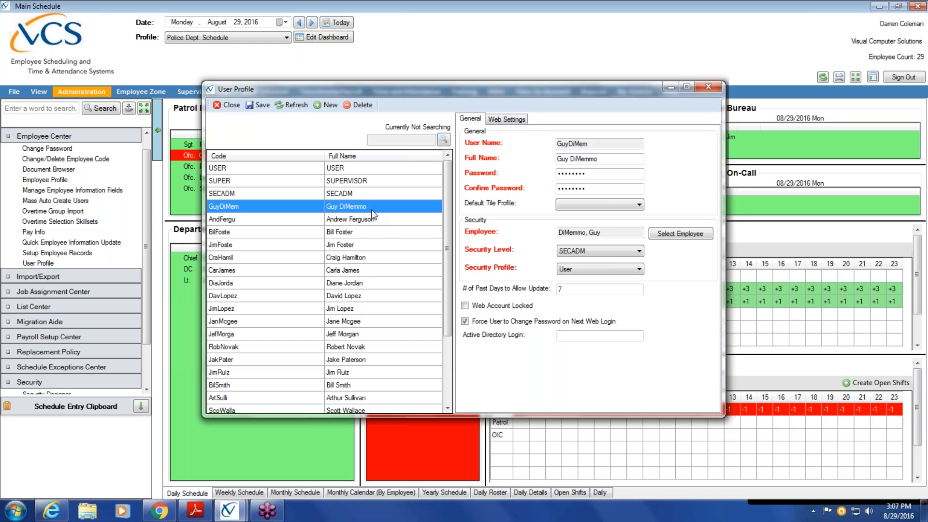
left_click(371, 221)
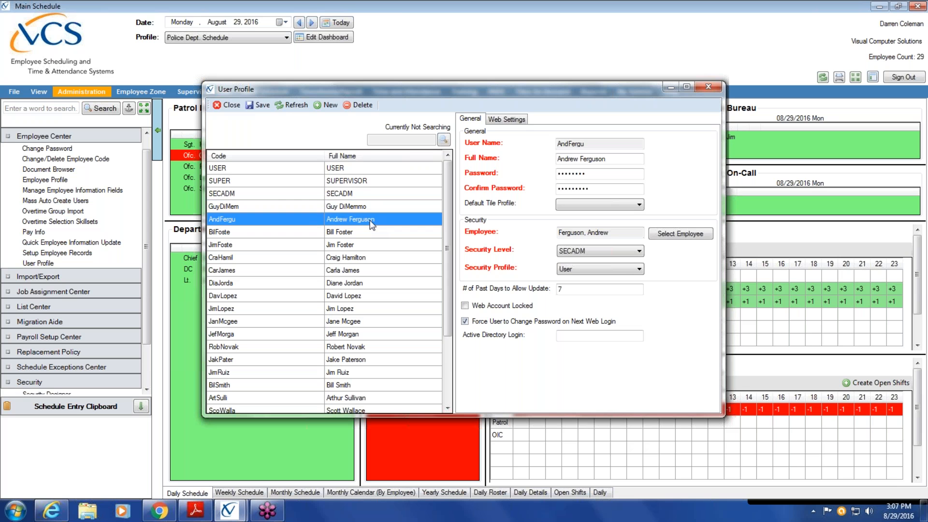
left_click(368, 234)
left_click(365, 246)
left_click(363, 257)
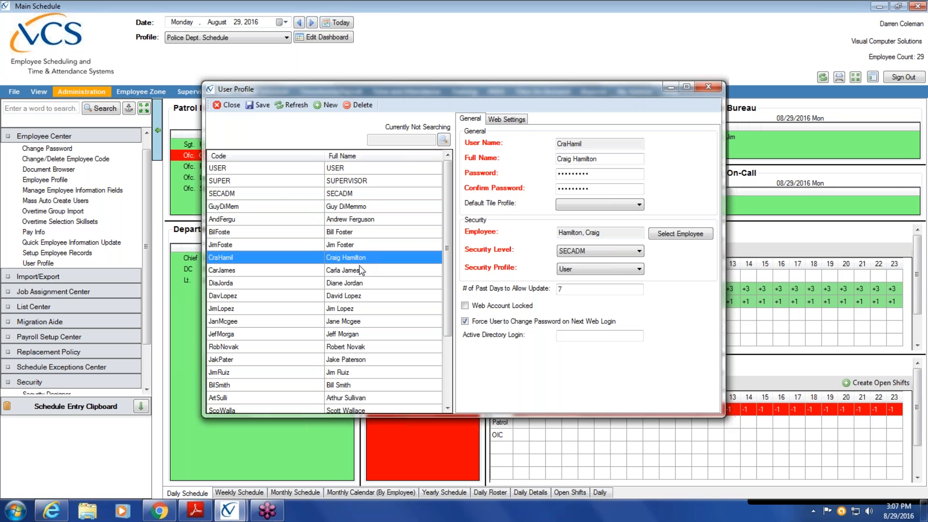
left_click(360, 270)
left_click(360, 283)
left_click(360, 296)
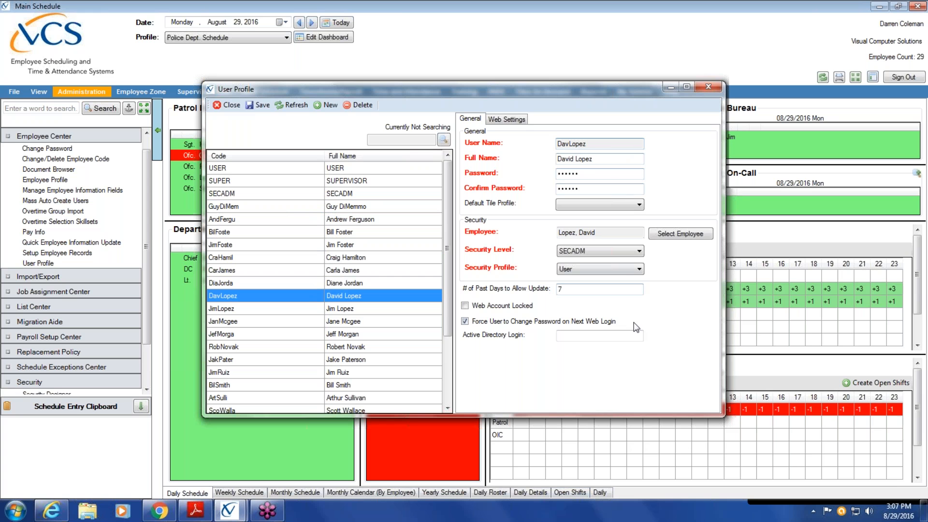
left_click(614, 174)
double_click(596, 174)
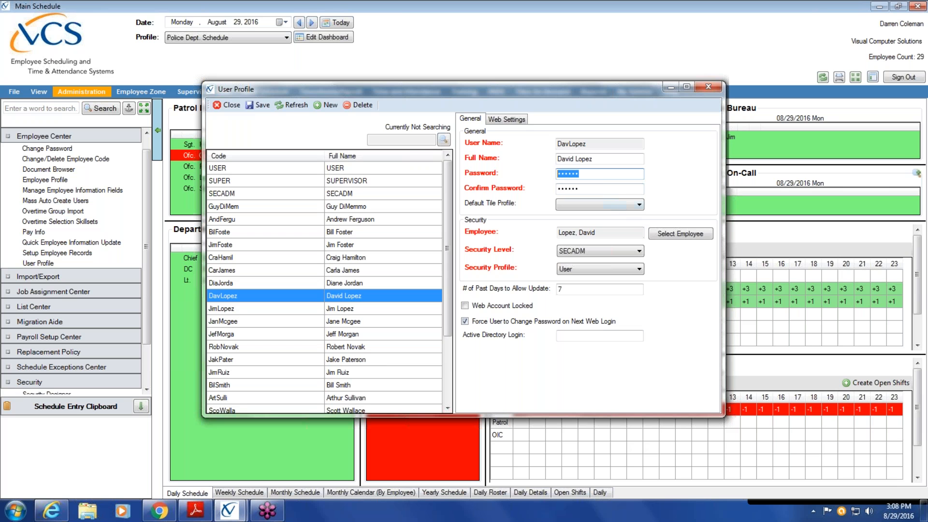
double_click(602, 189)
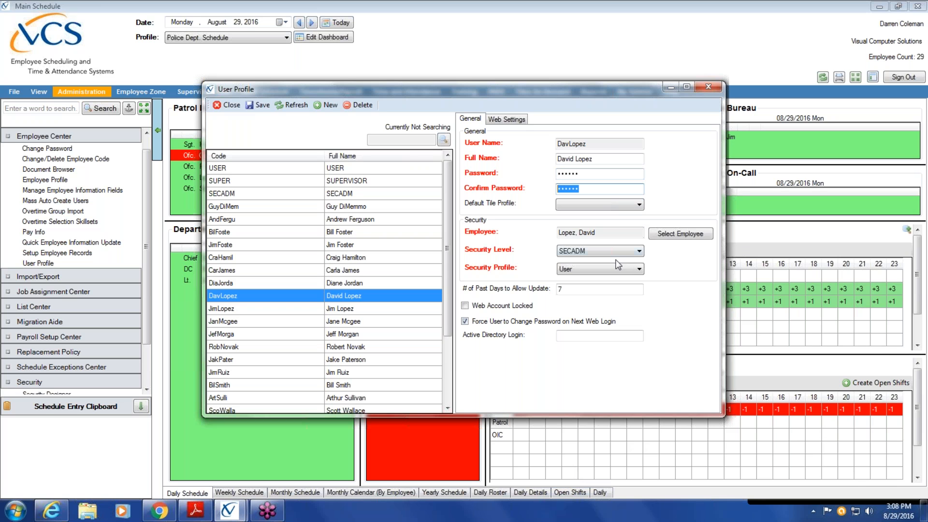
left_click(639, 205)
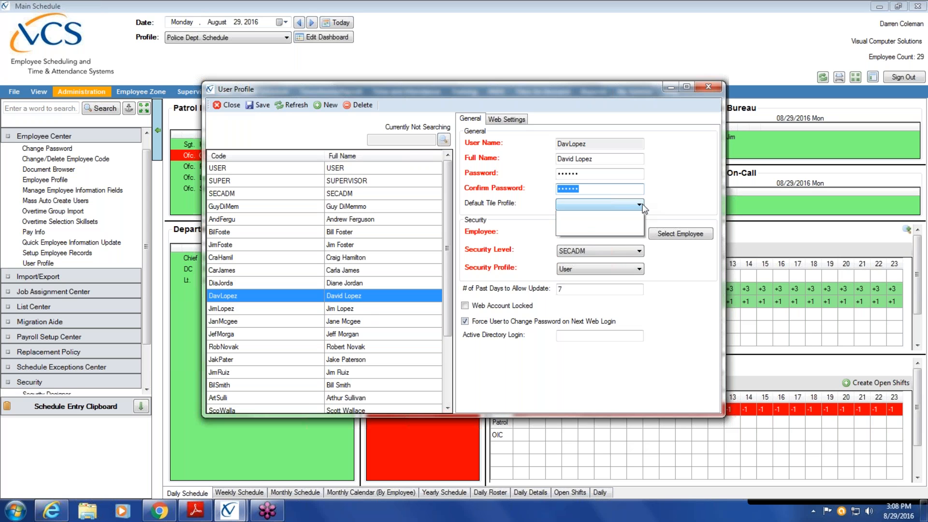
left_click(590, 380)
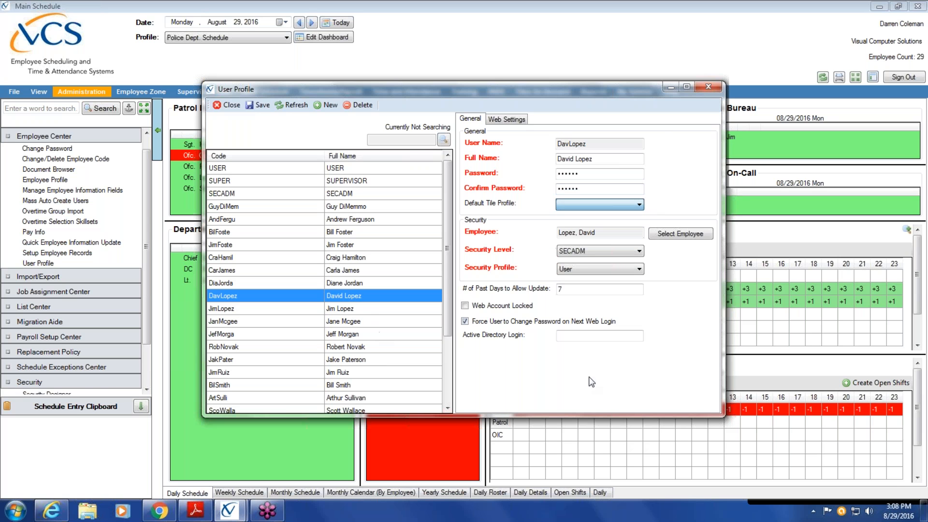
left_click(640, 205)
left_click(721, 201)
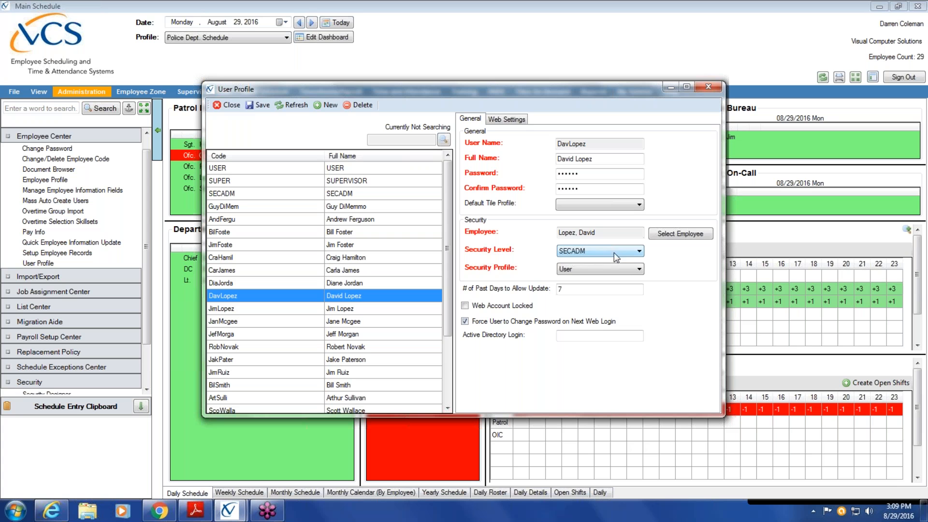
Set this account's Security Profile to Supervisor instead of User.
left_click(639, 269)
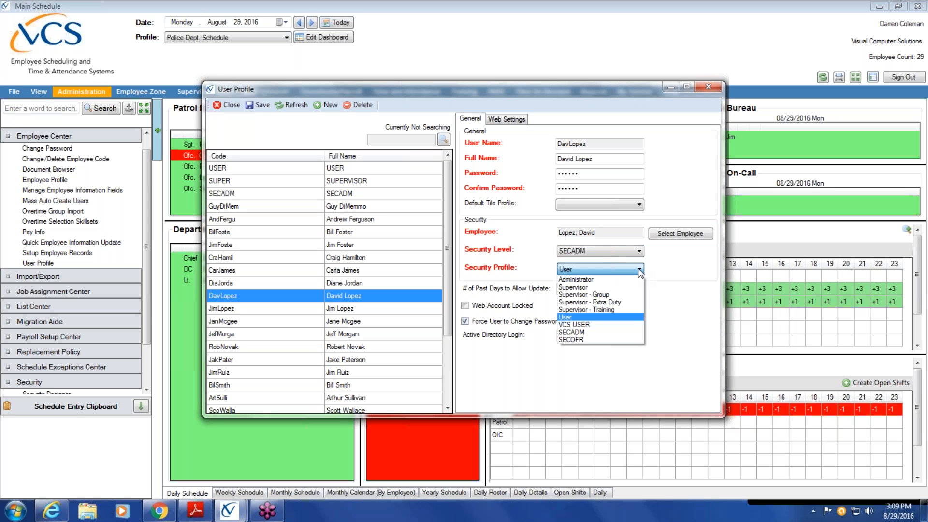
left_click(629, 317)
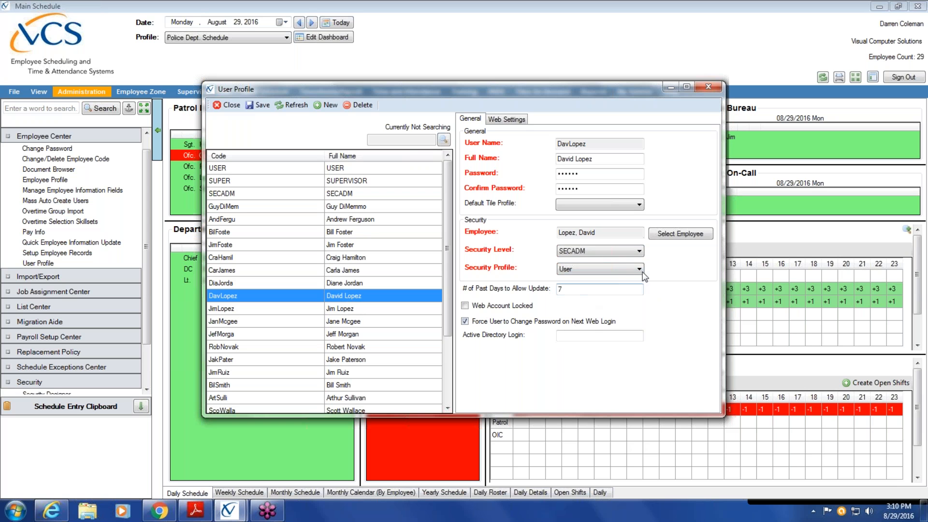
left_click(639, 270)
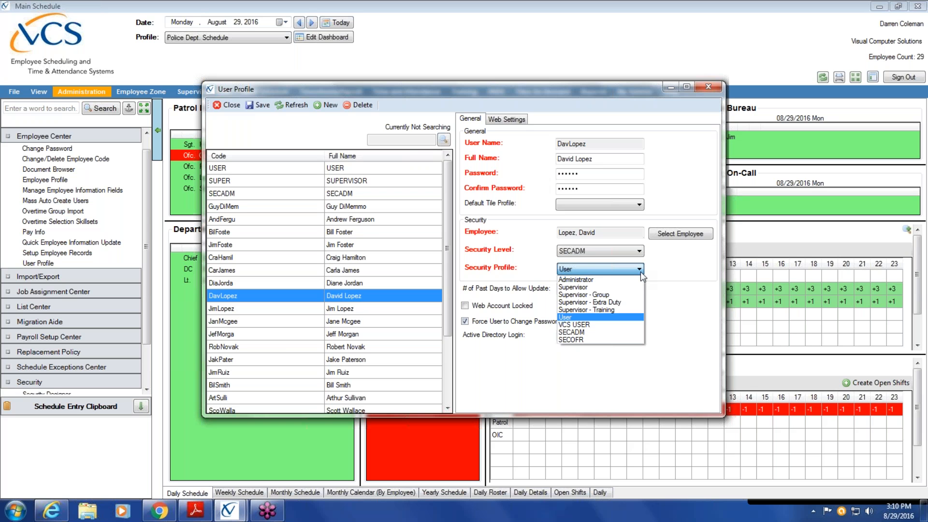
left_click(576, 287)
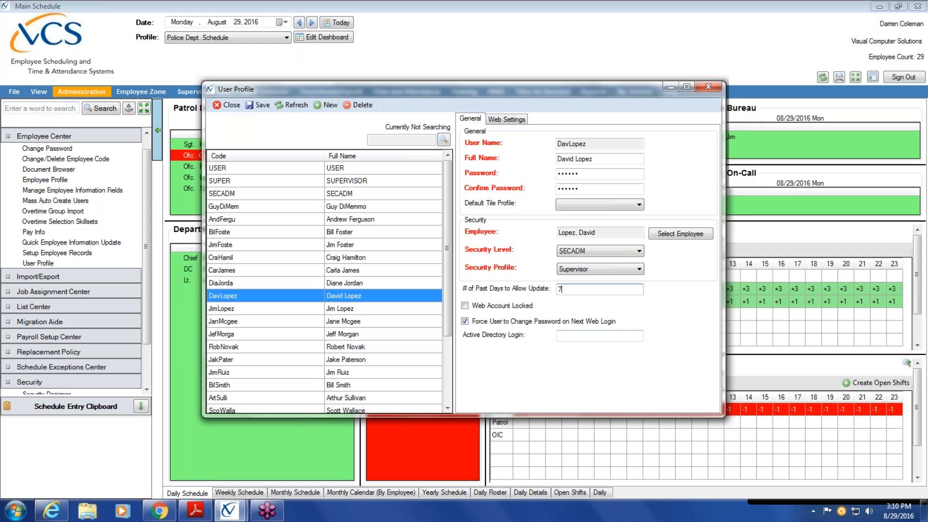
Change past days to allow update from 7 to 30 and unlock the web account.
key("BackSpace")
type("30")
left_click(584, 335)
left_click(465, 305)
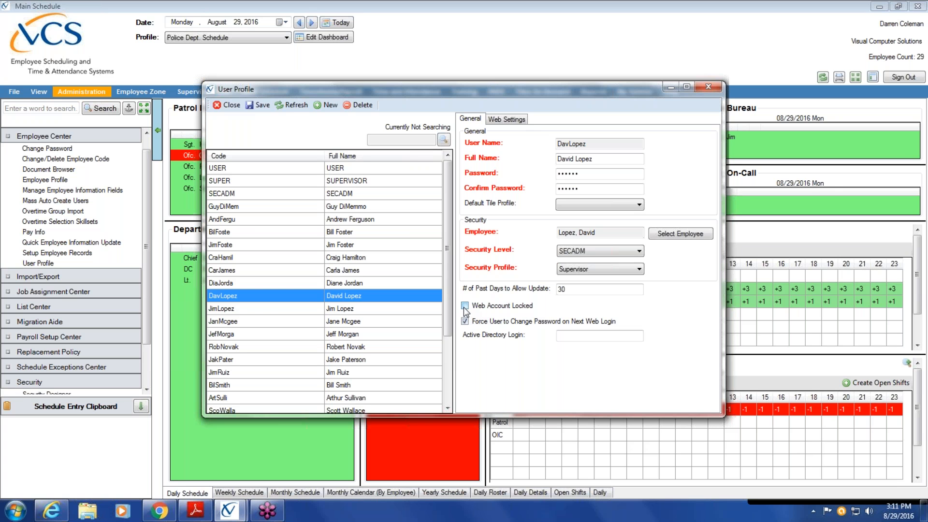
Enter a new six-character password in both Password and Confirm Password fields.
left_click(604, 173)
key("BackSpace")
key("BackSpace")
key("BackSpace")
key("BackSpace")
key("BackSpace")
key("BackSpace")
type("••")
key("BackSpace")
key("BackSpace")
type("••••••")
left_click(589, 190)
key("BackSpace")
key("BackSpace")
key("BackSpace")
key("BackSpace")
key("BackSpace")
type("••••••")
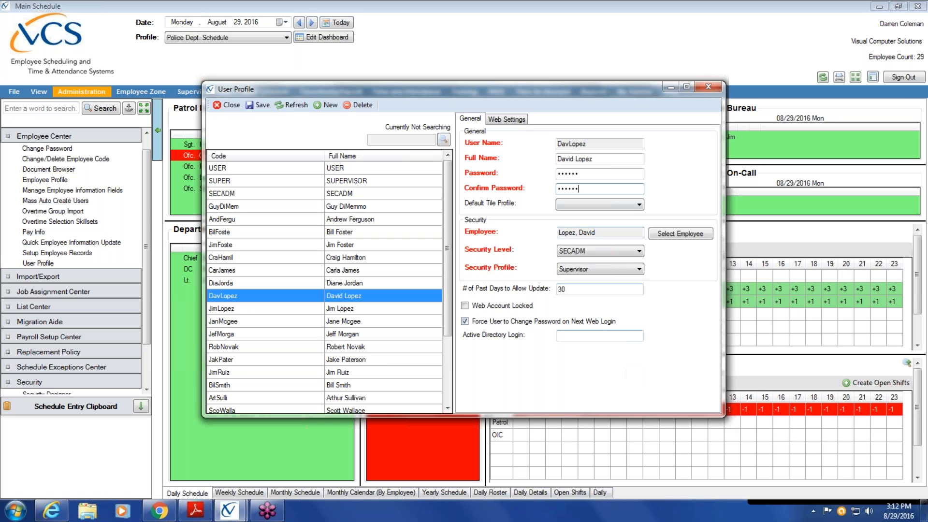
Show the user's Web Settings, where the dashboard is Patrol, and list the available web dashboards.
left_click(512, 121)
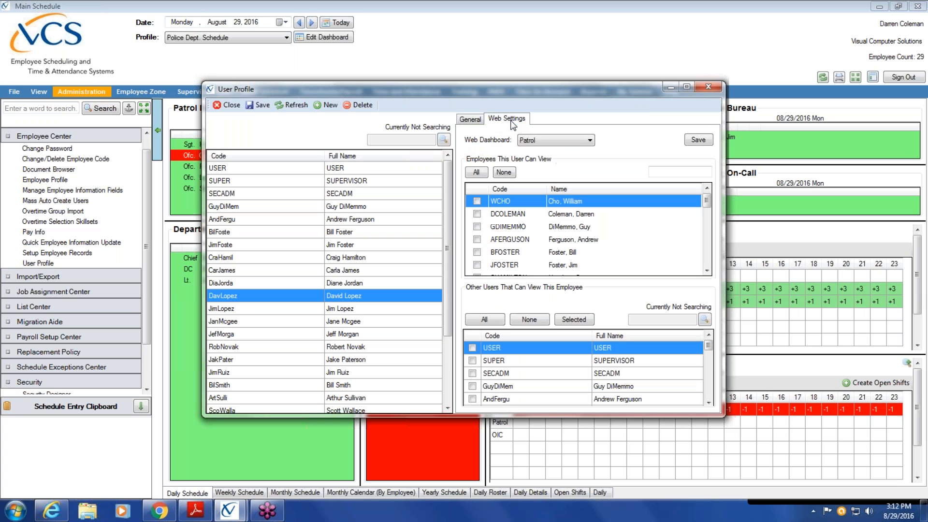
left_click(592, 141)
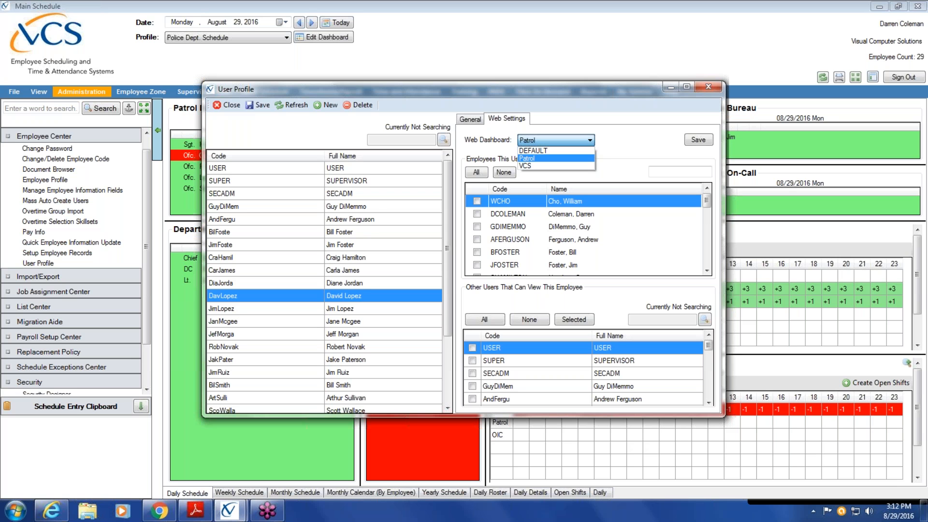
Set the web dashboard to DEFAULT, review several other users' web settings, then close User Profiles.
left_click(370, 209)
left_click(352, 193)
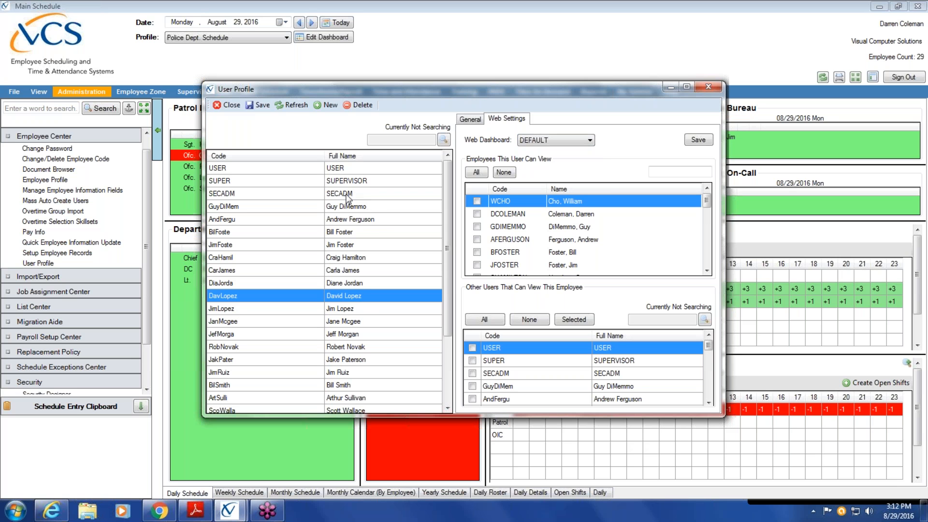
left_click(347, 205)
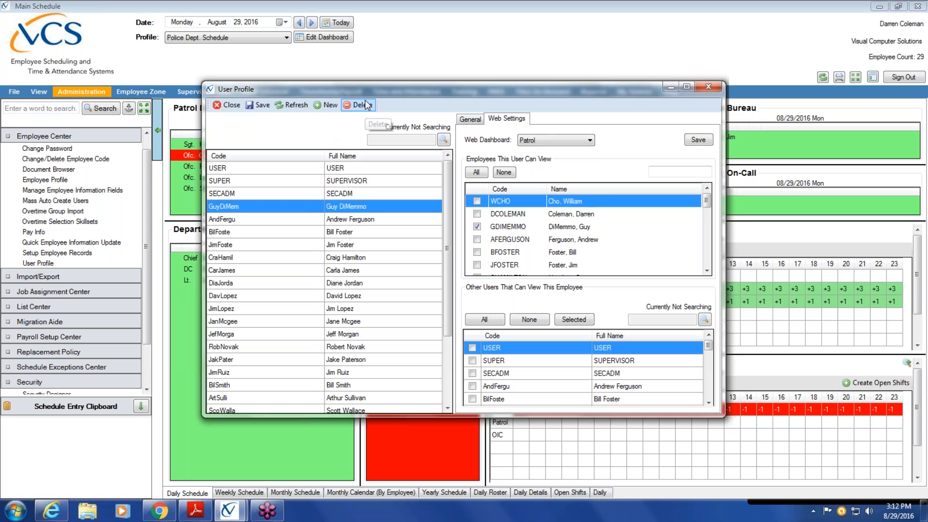
left_click(347, 219)
left_click(347, 232)
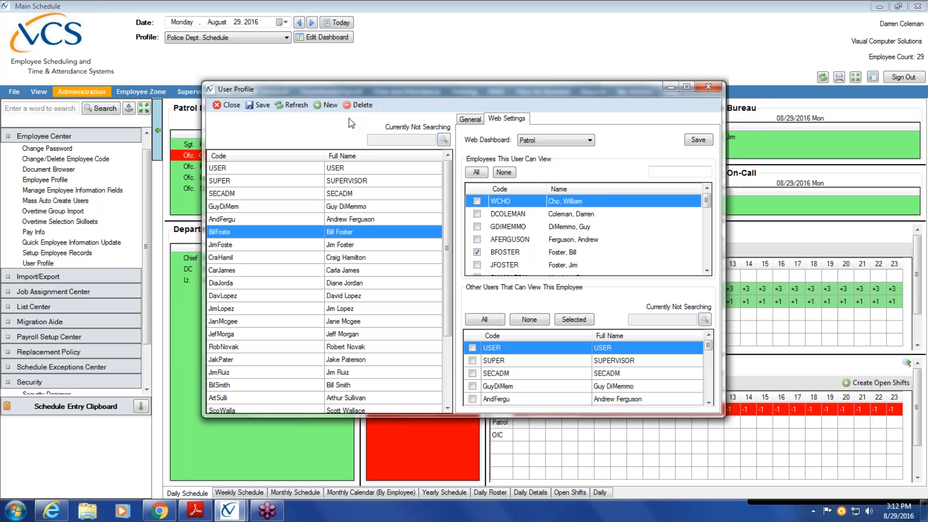
left_click(345, 245)
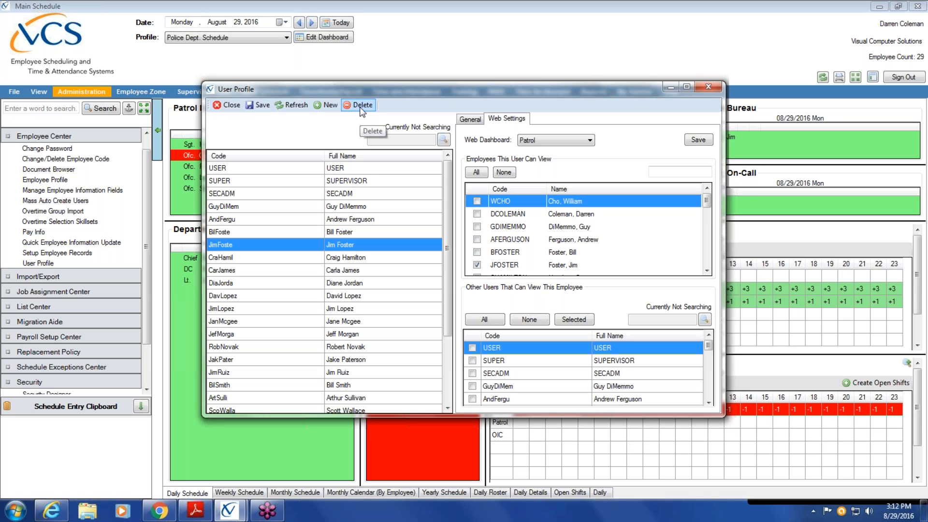
left_click(364, 208)
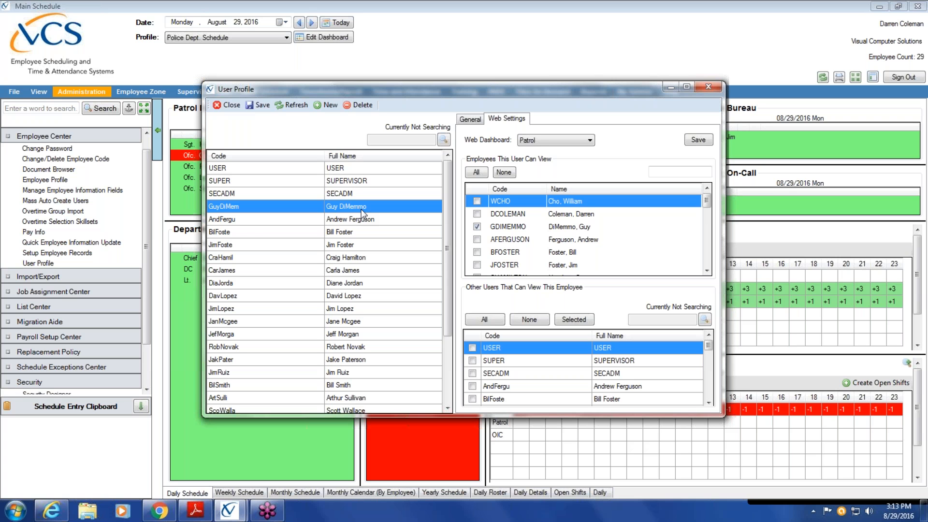
left_click(232, 105)
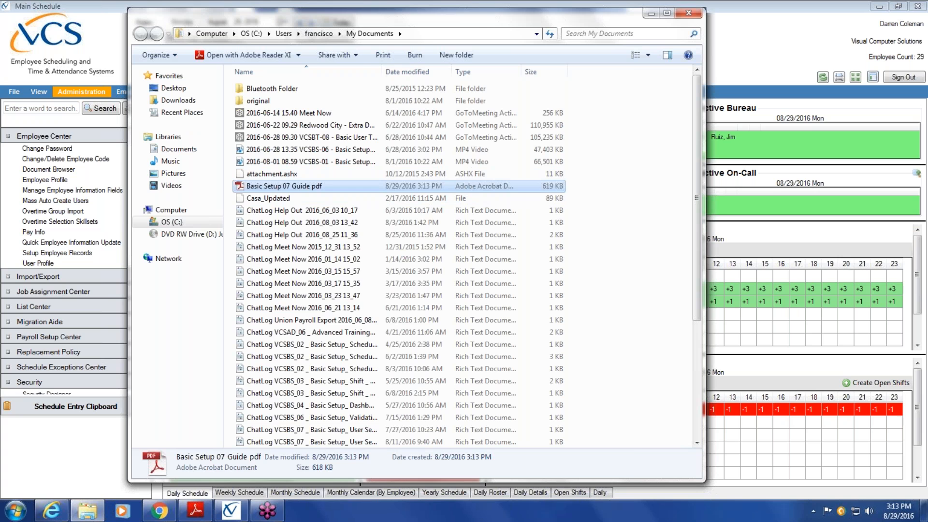
Open Basic Setup 07 Guide pdf, review the User Setup & Security Configuration introduction, then close it.
key("Return")
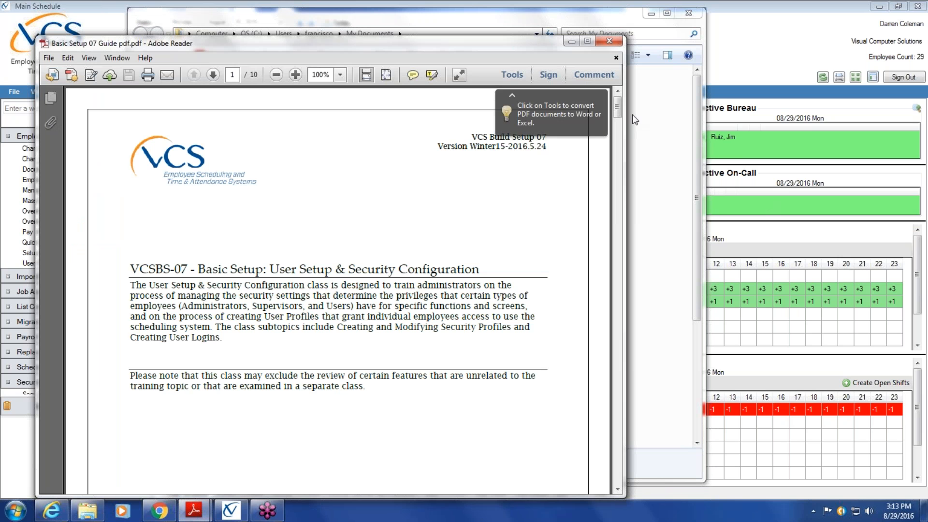
mouse_move(617, 102)
left_mouse_down()
mouse_move(574, 307)
mouse_move(573, 297)
mouse_move(580, 357)
mouse_move(571, 442)
mouse_move(585, 416)
mouse_move(595, 464)
mouse_move(610, 387)
mouse_move(619, 102)
left_mouse_up()
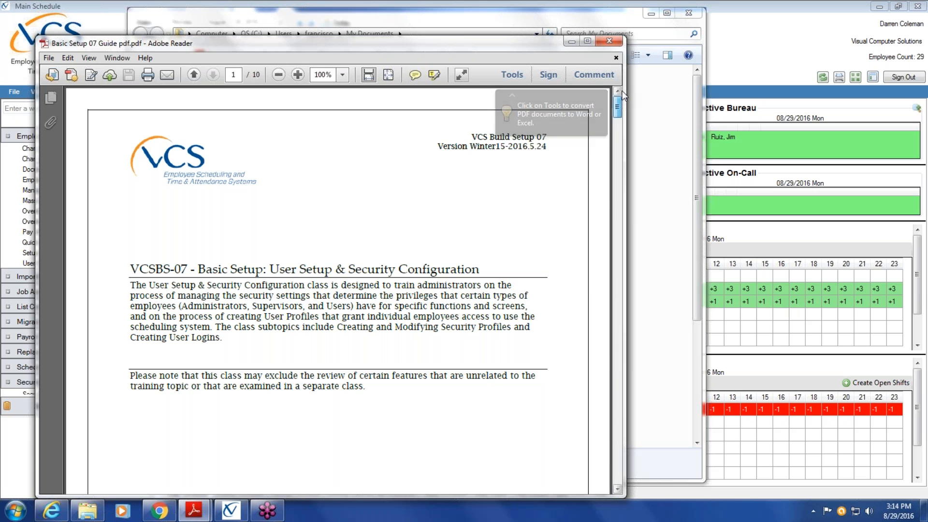
left_click(609, 42)
Close the leftover My Documents folder window so only the Main Schedule remains.
left_click(687, 14)
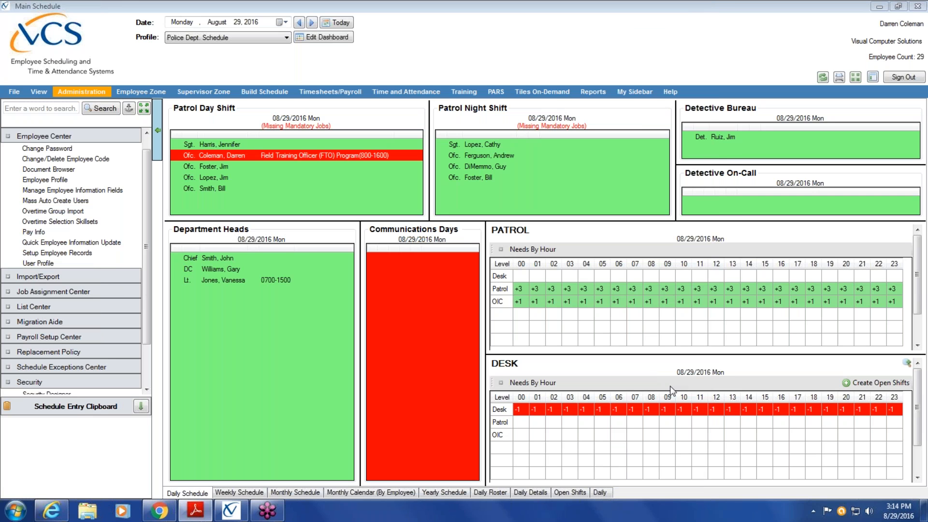
mouse_move(278, 516)
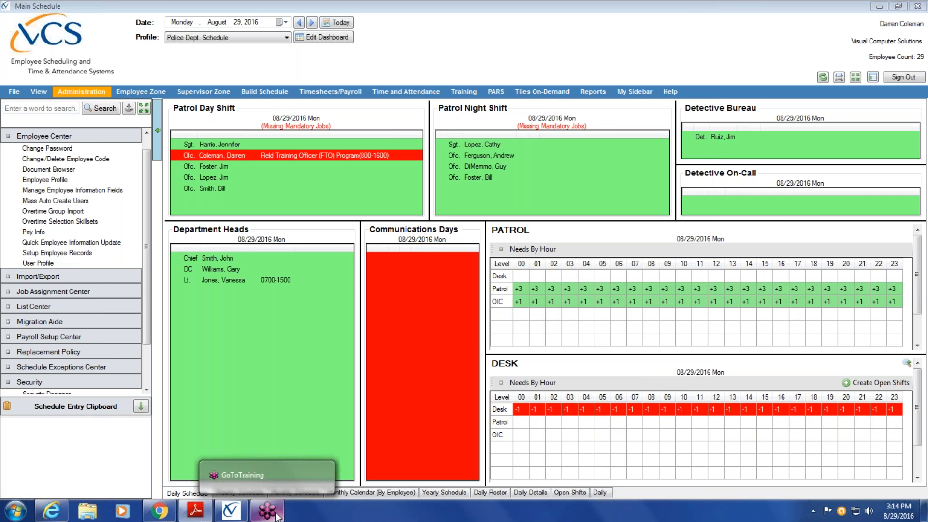